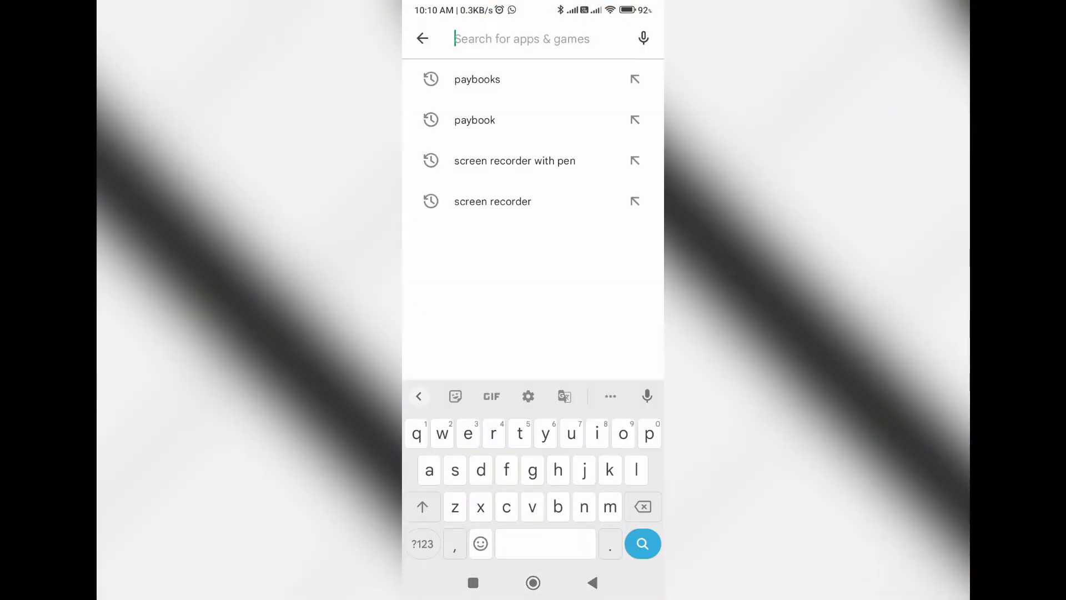
Step: Find Paybooks in the Play Store search results and install it
{"action": "left_click", "coordinate": [478, 79]}
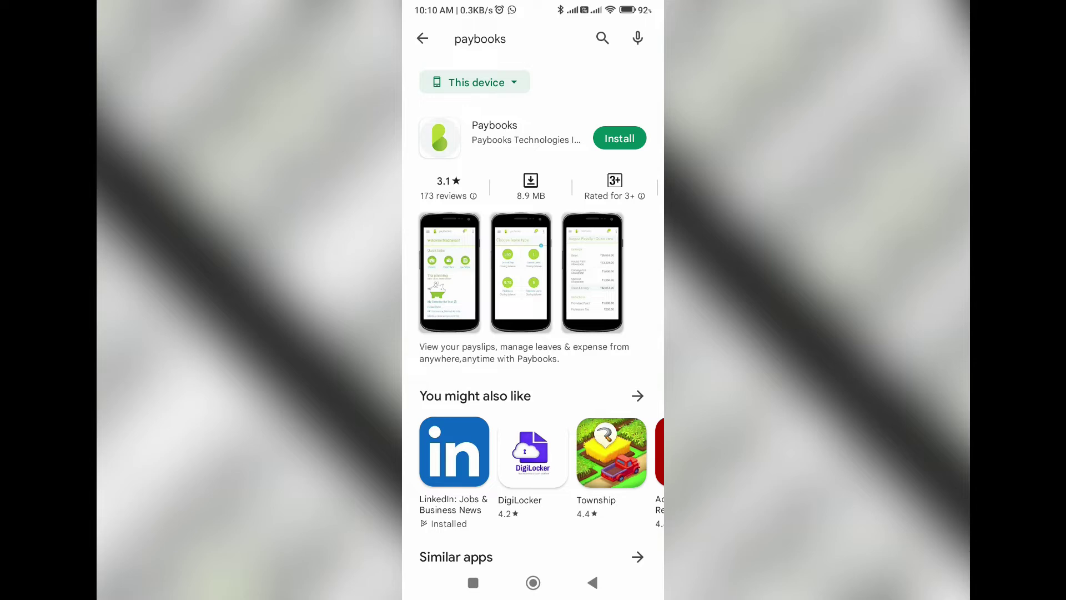
{"action": "left_click", "coordinate": [619, 139]}
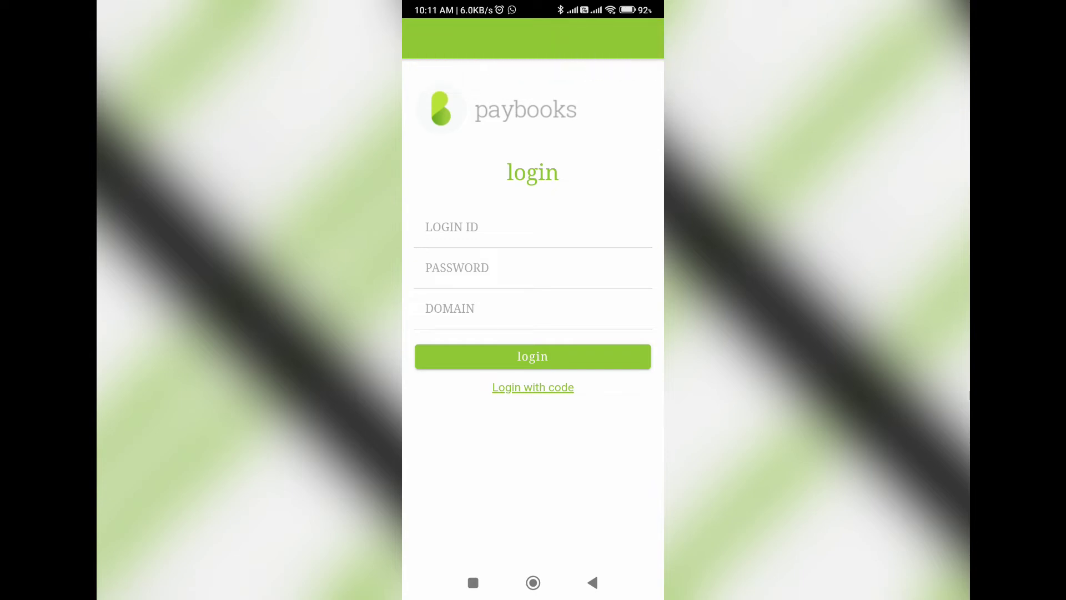
{"action": "left_click", "coordinate": [537, 236]}
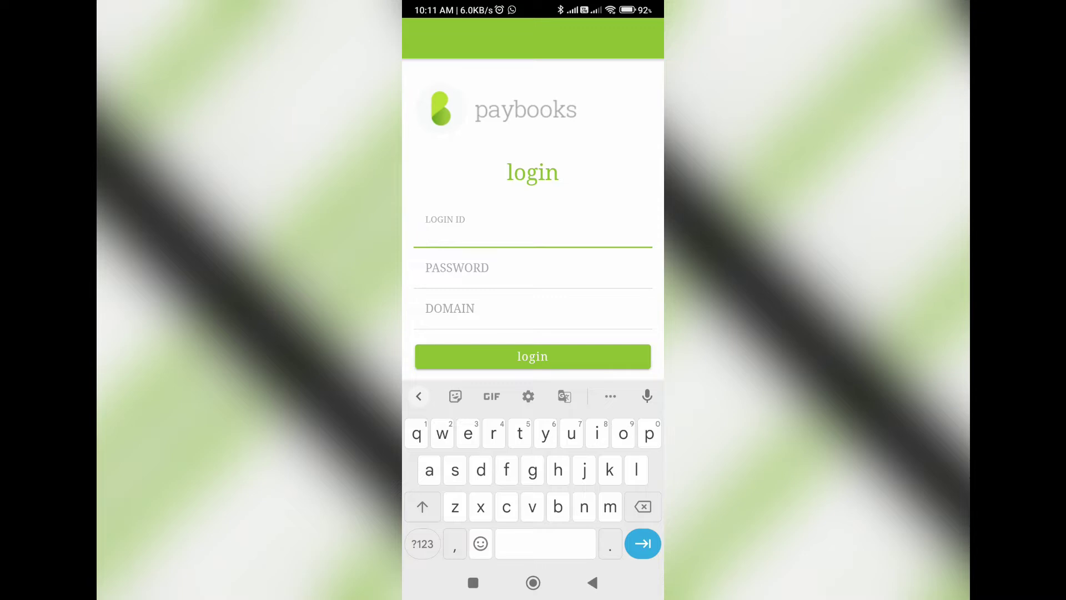
{"action": "left_click", "coordinate": [422, 543]}
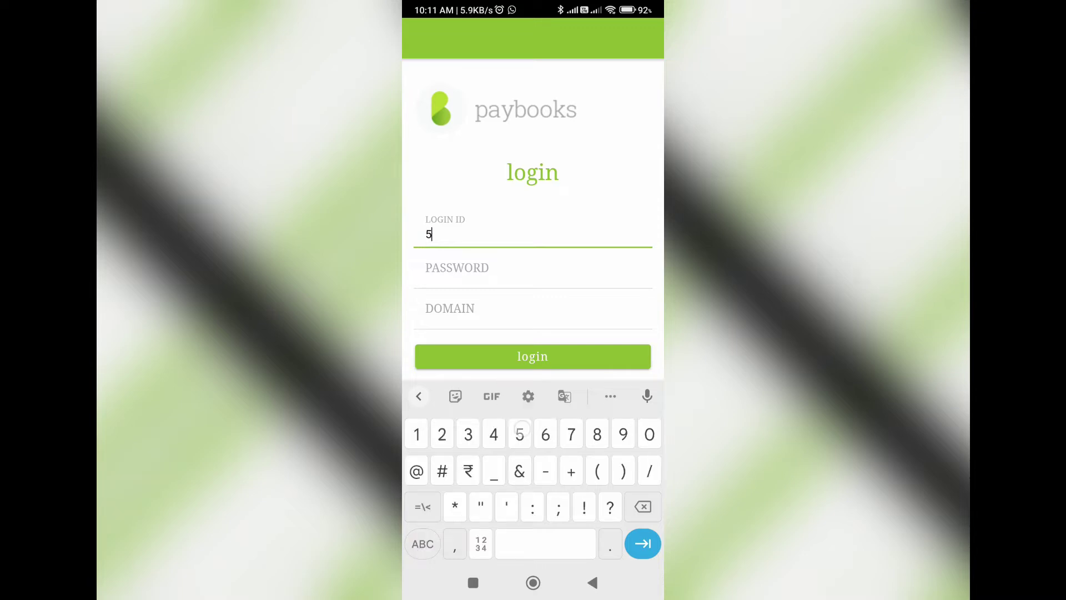
{"action": "left_click", "coordinate": [586, 279]}
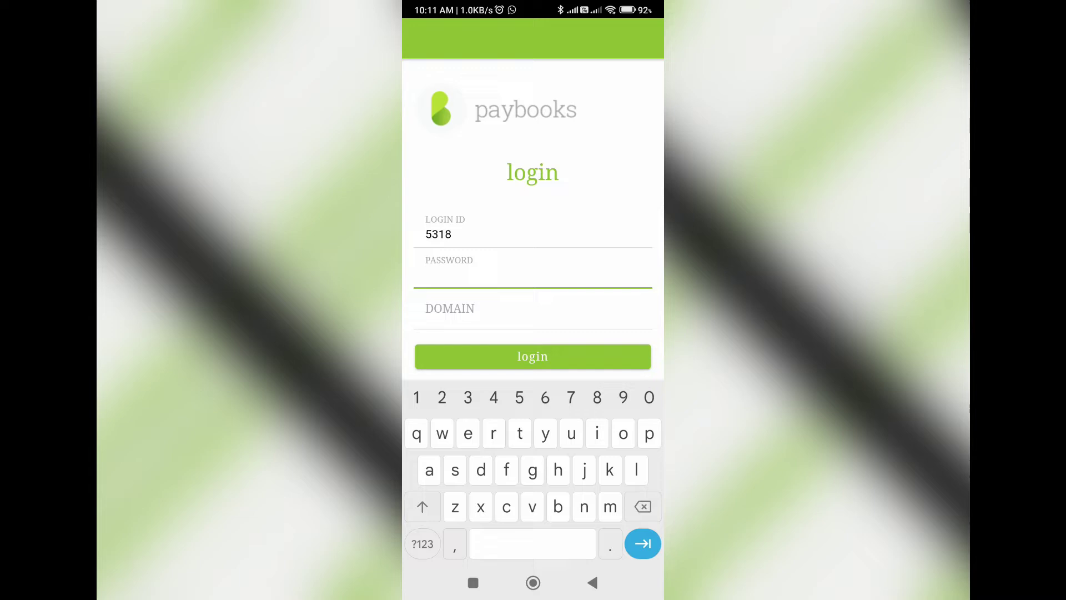
{"action": "left_click", "coordinate": [423, 544]}
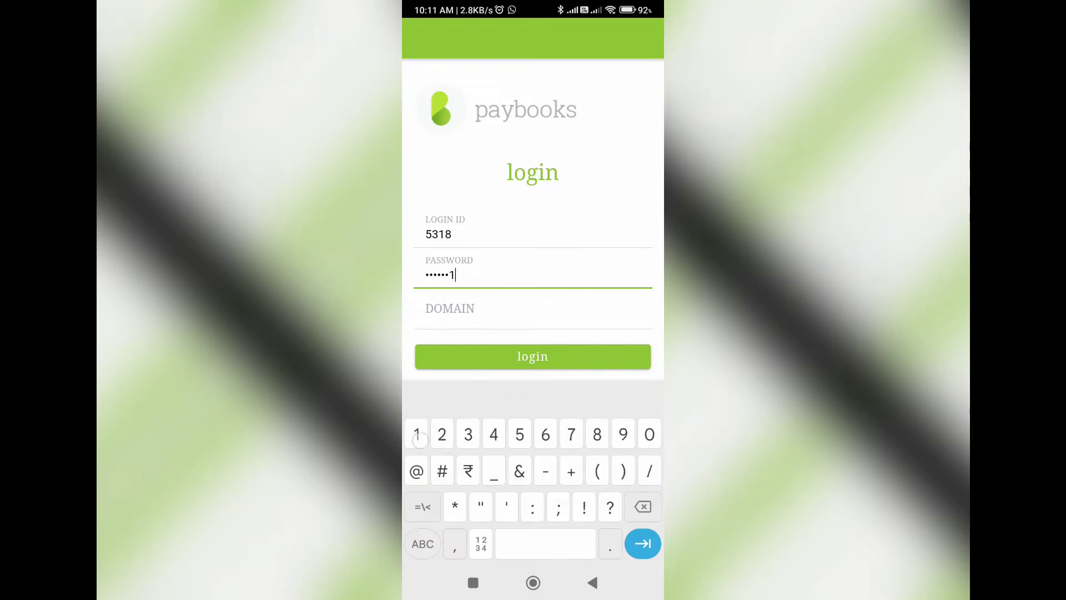
{"action": "left_click", "coordinate": [574, 321]}
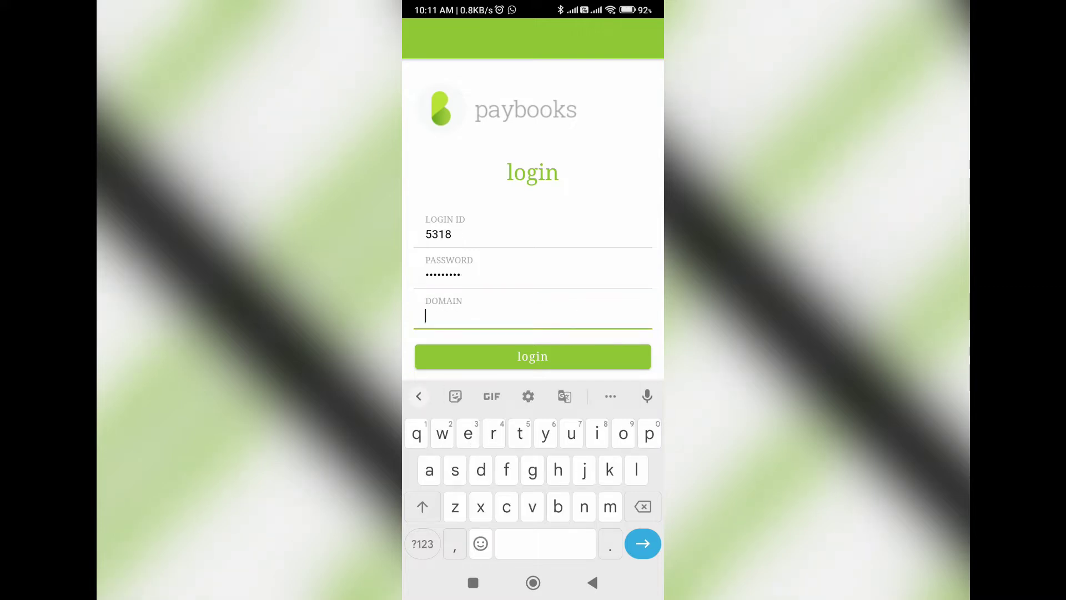
{"action": "type", "text": "s"}
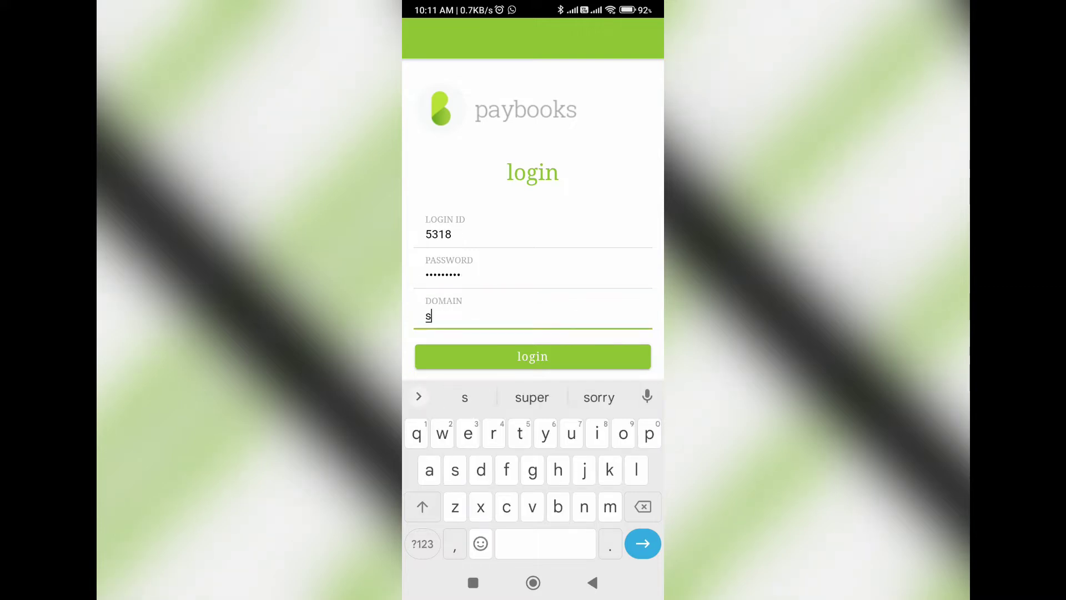
{"action": "type", "text": "rn"}
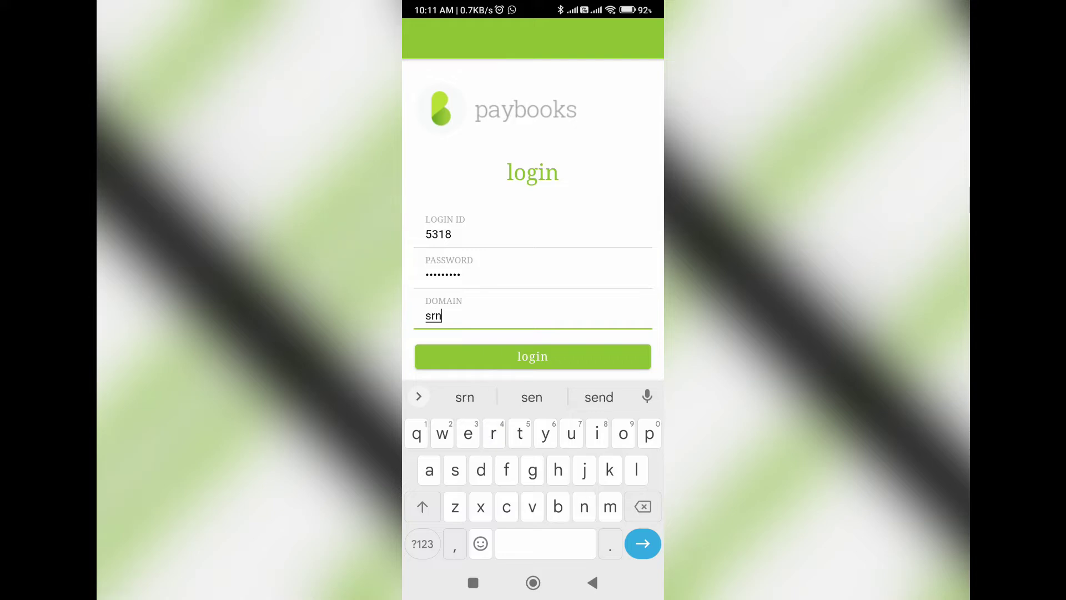
{"action": "type", "text": "msta"}
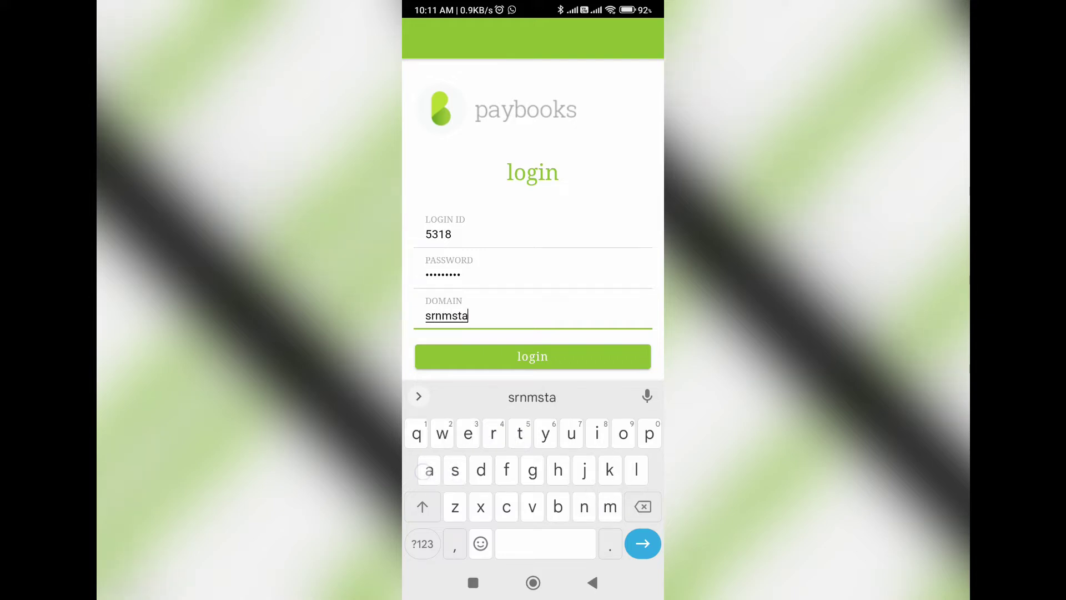
{"action": "type", "text": "te"}
{"action": "left_click", "coordinate": [612, 357]}
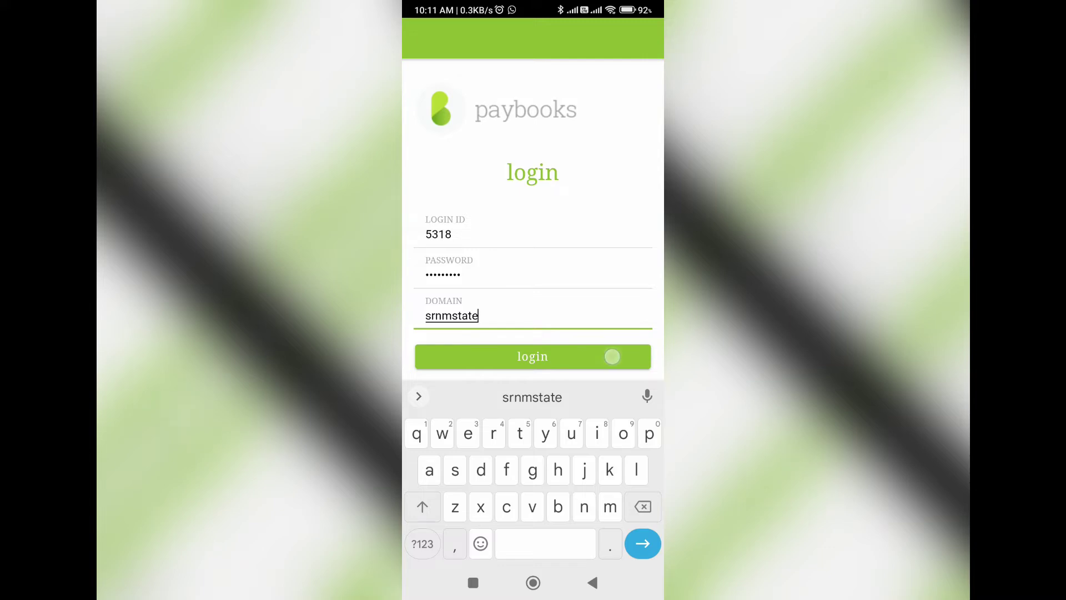
Step: Dismiss 'Company is not found', correct the domain to srnstate, and log in again
{"action": "left_click", "coordinate": [598, 319]}
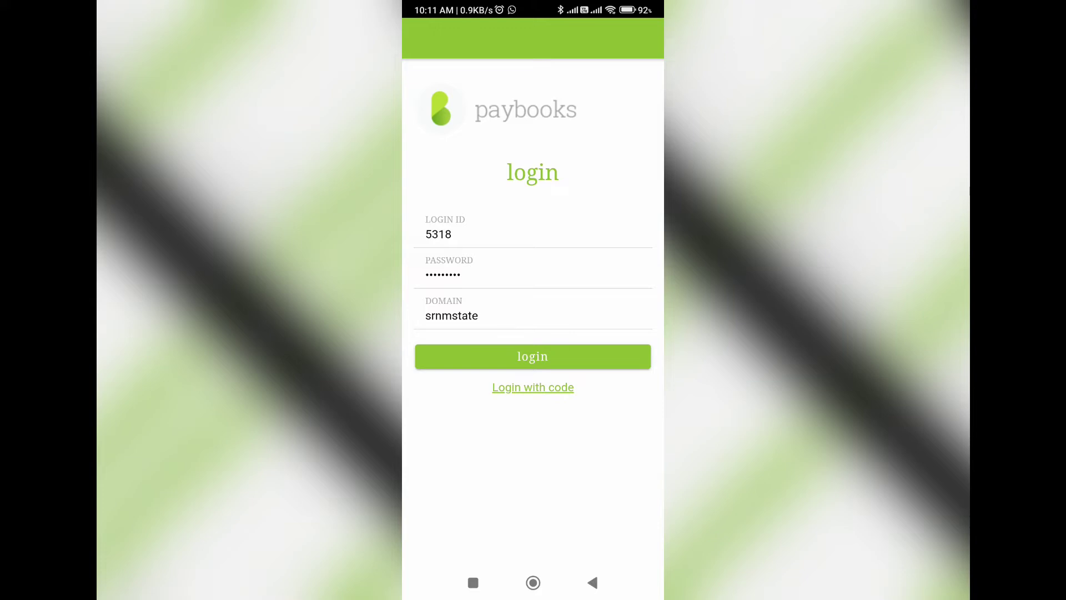
{"action": "left_click", "coordinate": [512, 320]}
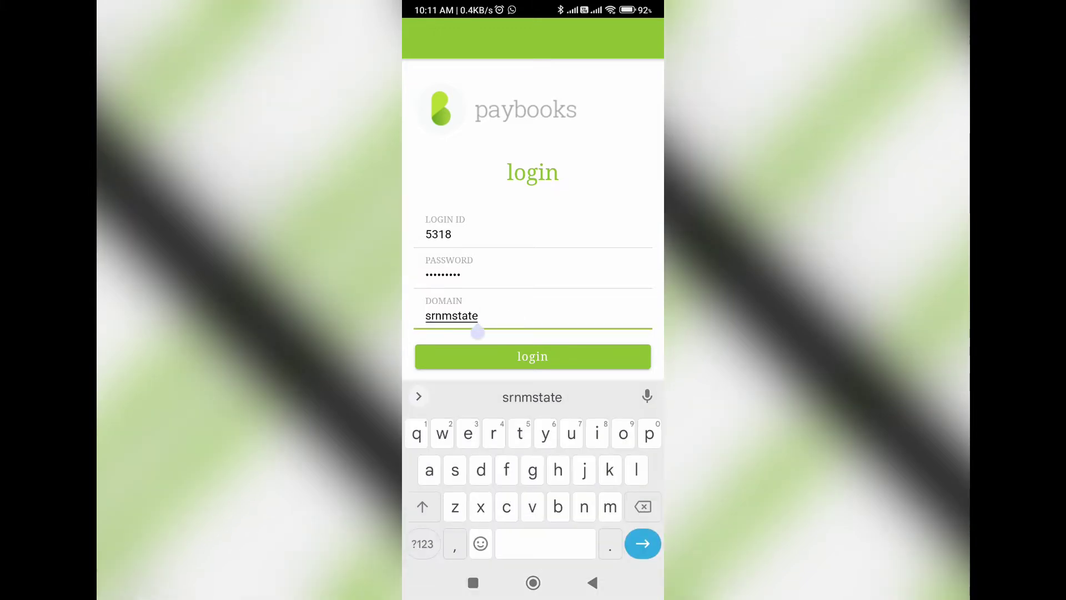
{"action": "key", "text": "BackSpace"}
{"action": "key", "text": "BackSpace"}
{"action": "key", "text": "BackSpace"}
{"action": "key", "text": "BackSpace"}
{"action": "key", "text": "BackSpace"}
{"action": "key", "text": "BackSpace"}
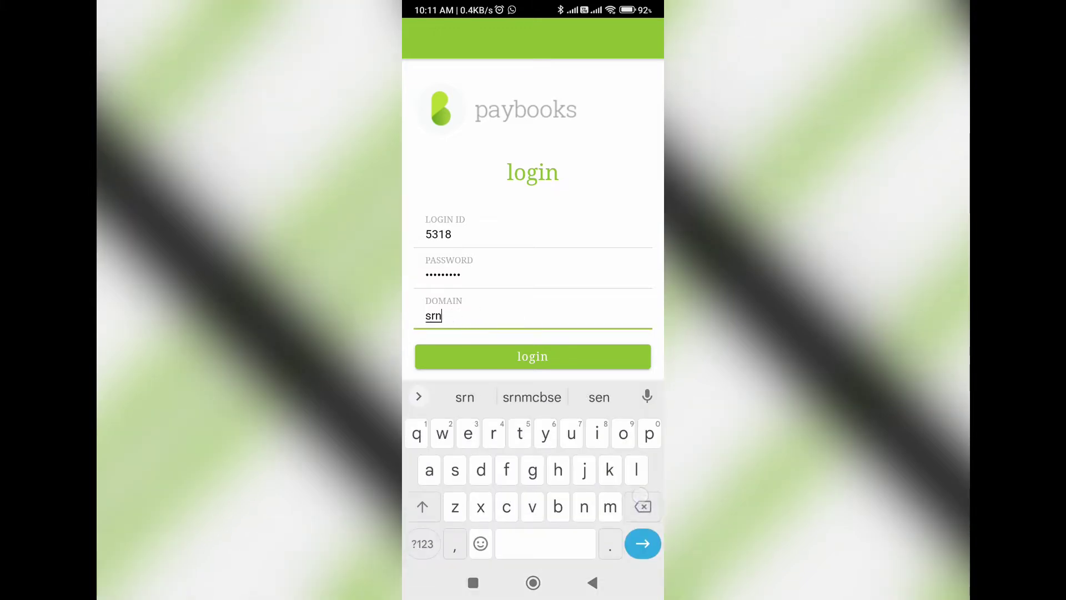
{"action": "type", "text": "state"}
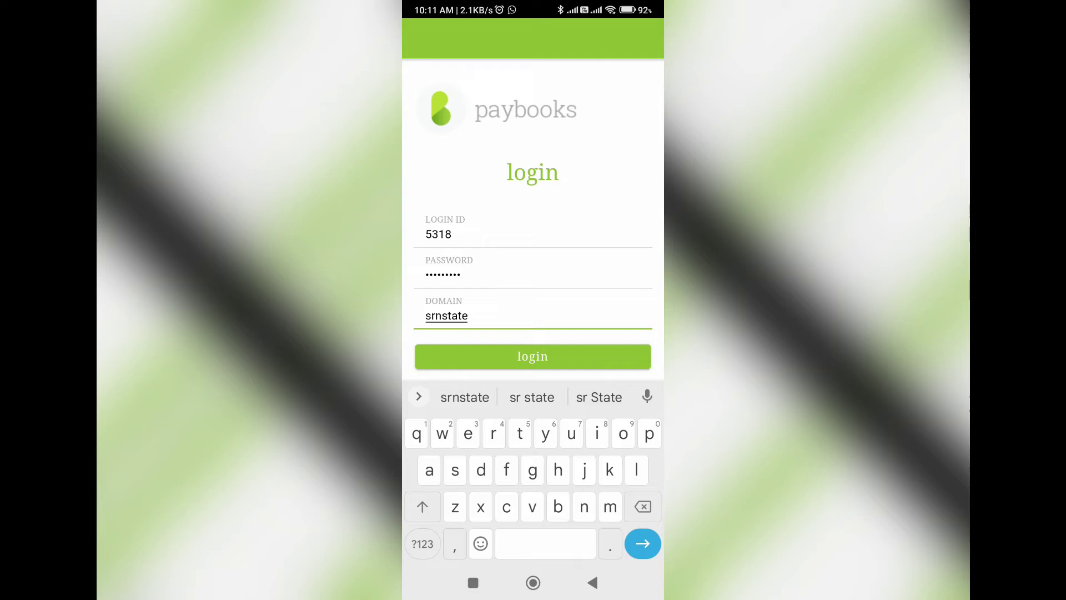
{"action": "left_click", "coordinate": [601, 357]}
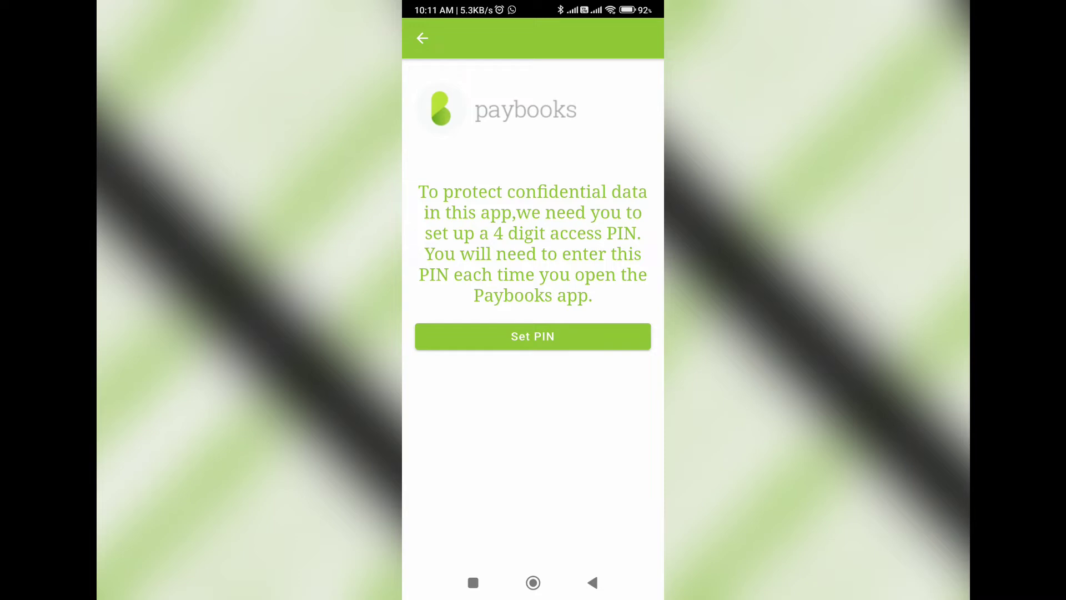
Step: Start access-PIN setup, enter a four-digit PIN and confirm it
{"action": "left_click", "coordinate": [578, 338]}
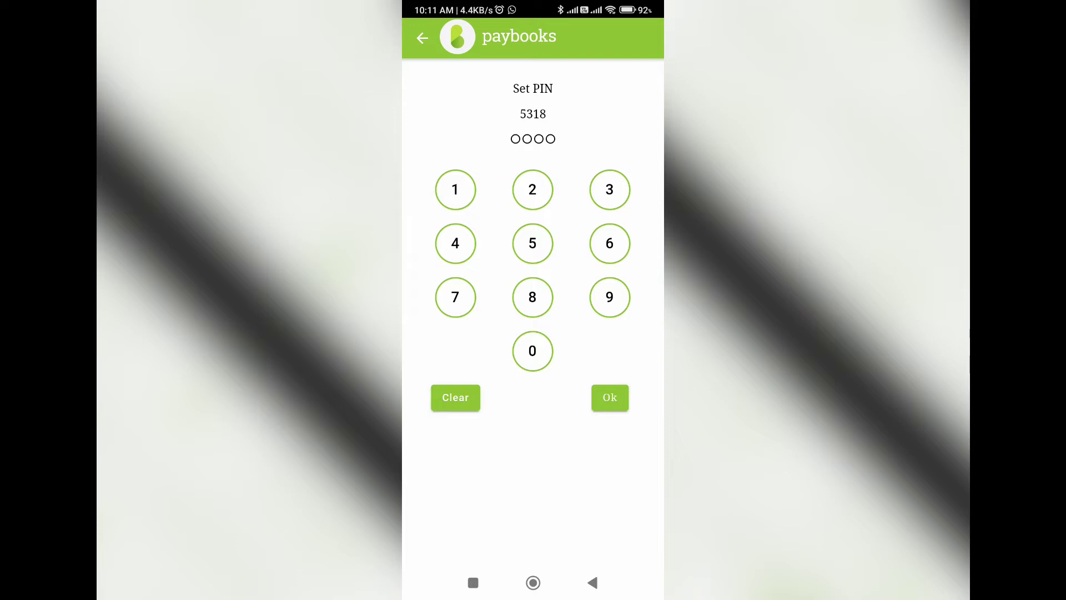
{"action": "left_click", "coordinate": [454, 189]}
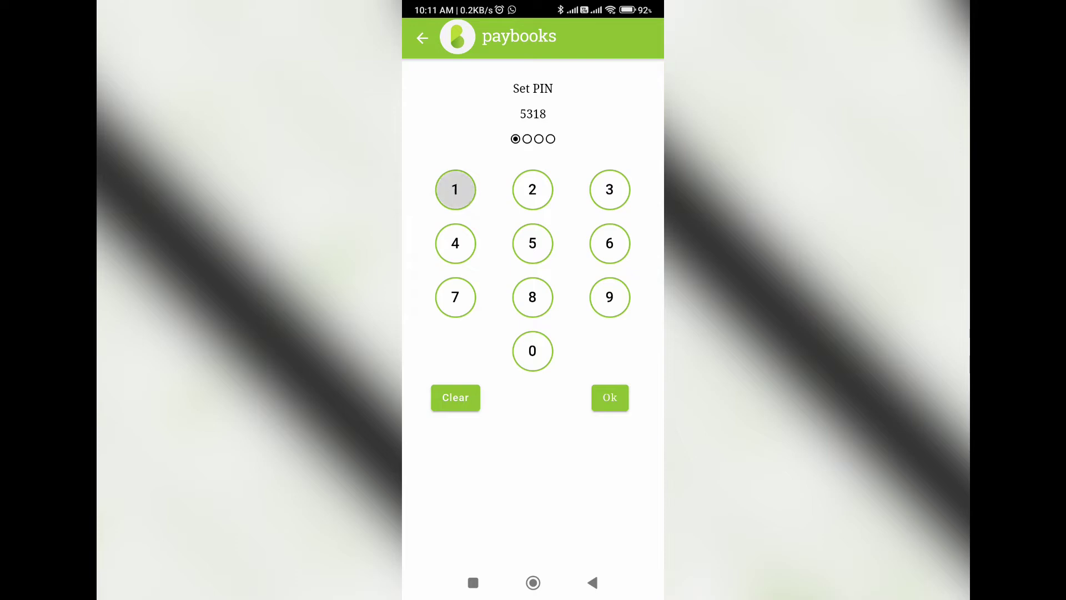
{"action": "left_click", "coordinate": [608, 297]}
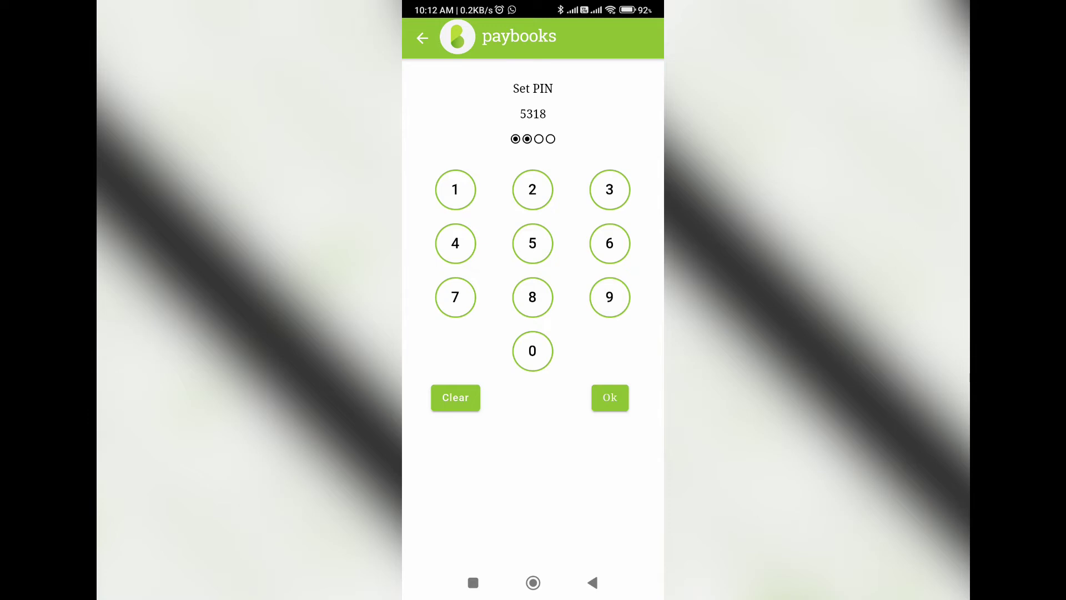
{"action": "left_click", "coordinate": [532, 296]}
{"action": "left_click", "coordinate": [455, 297]}
{"action": "left_click", "coordinate": [623, 393]}
{"action": "left_click", "coordinate": [613, 396]}
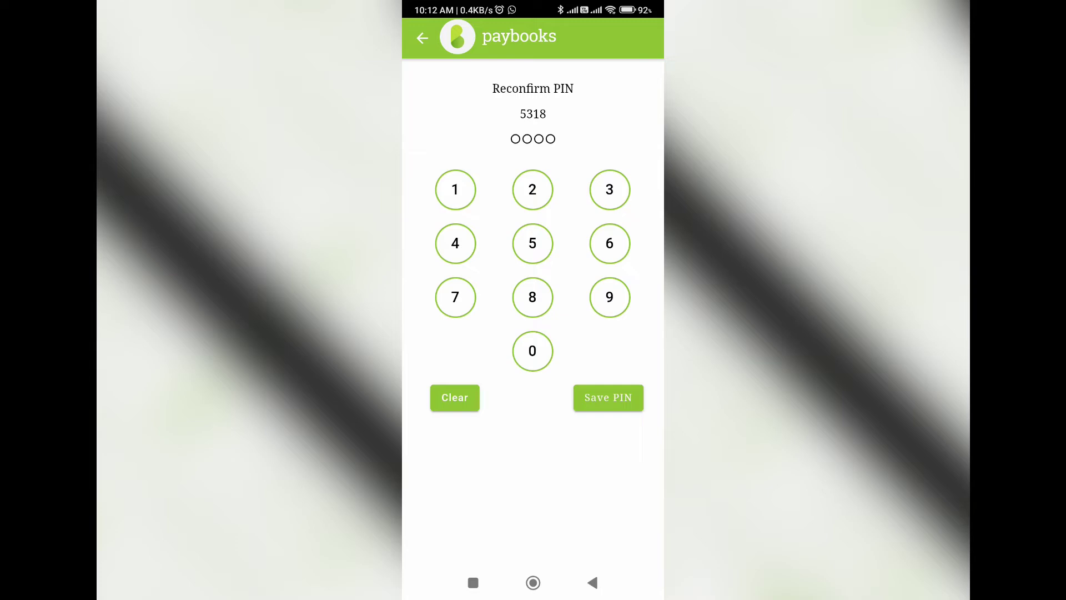
Step: Re-enter the same four digits on Reconfirm PIN and save the PIN
{"action": "left_click", "coordinate": [455, 189]}
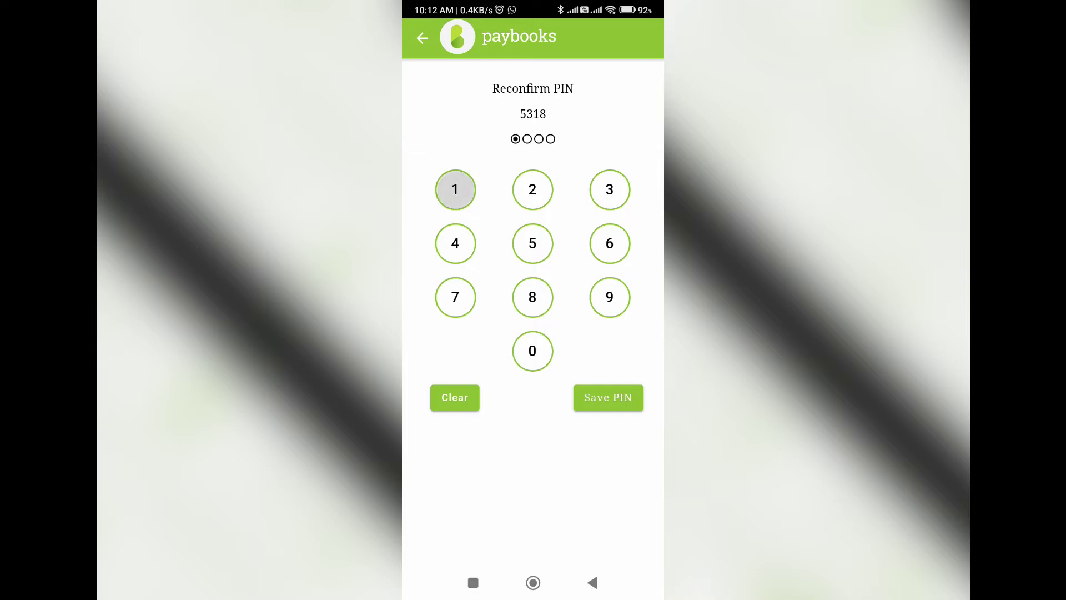
{"action": "left_click", "coordinate": [609, 297]}
{"action": "left_click", "coordinate": [533, 297]}
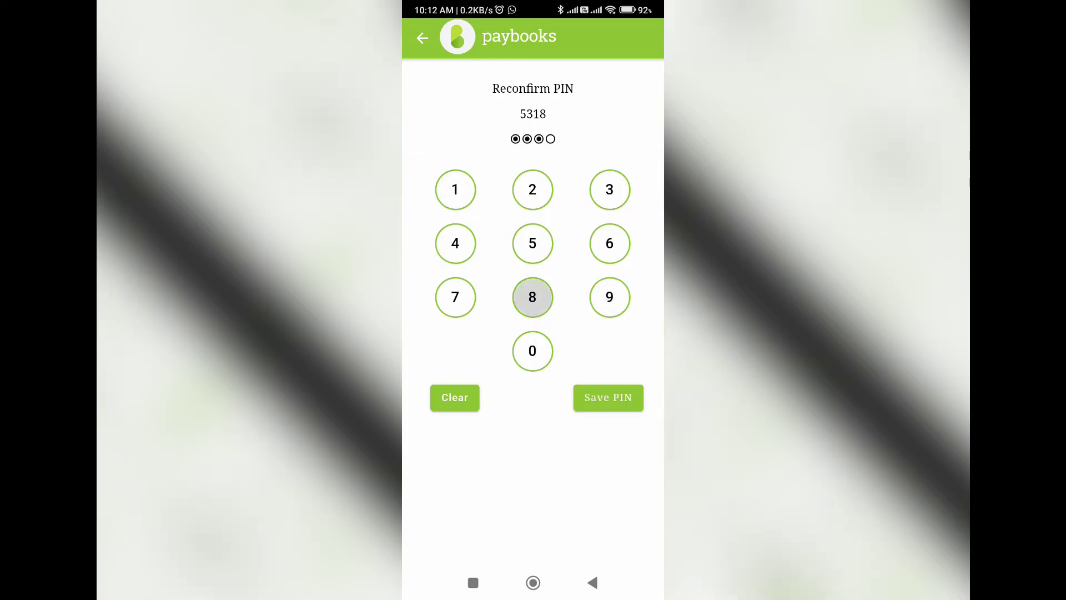
{"action": "left_click", "coordinate": [455, 297]}
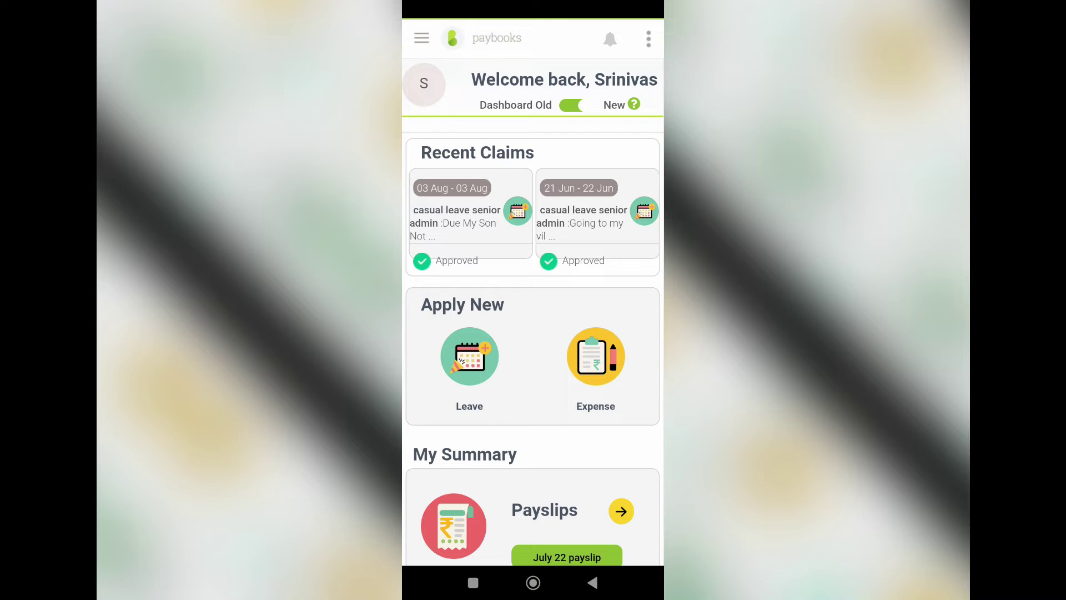
Step: Switch the dashboard to the new layout and begin a new leave application
{"action": "left_click", "coordinate": [571, 106]}
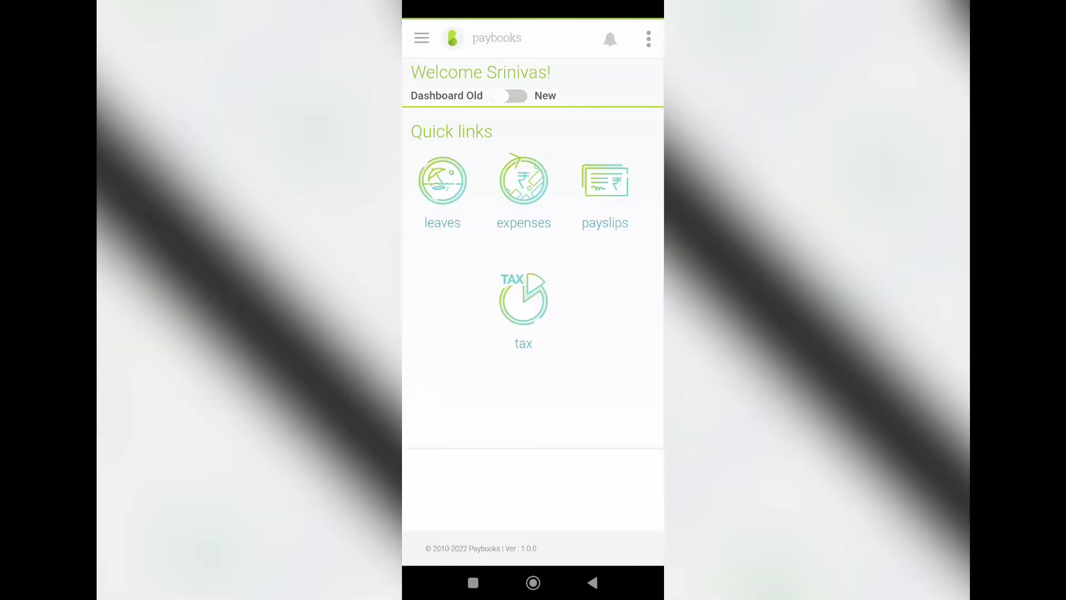
{"action": "left_click", "coordinate": [516, 95]}
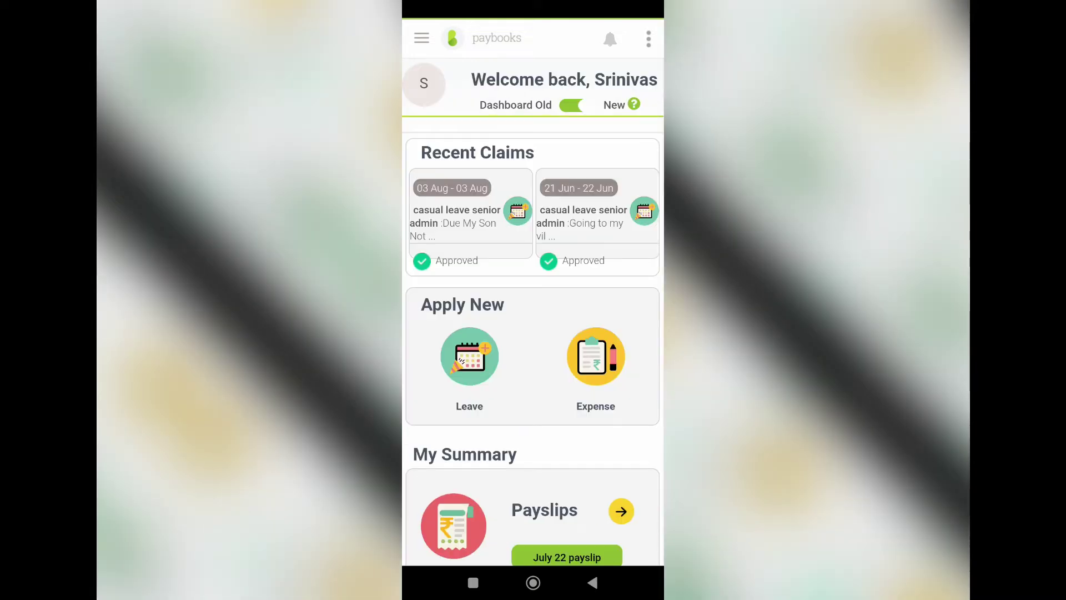
{"action": "scroll", "coordinate": [550, 467], "scroll_direction": "down", "scroll_amount": 2}
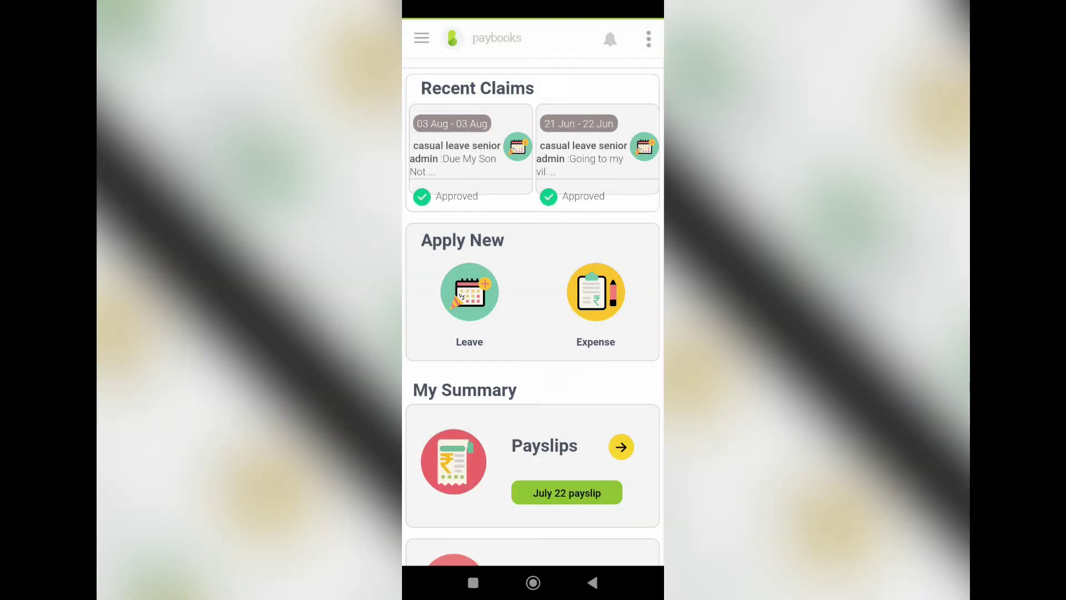
{"action": "left_click", "coordinate": [469, 296]}
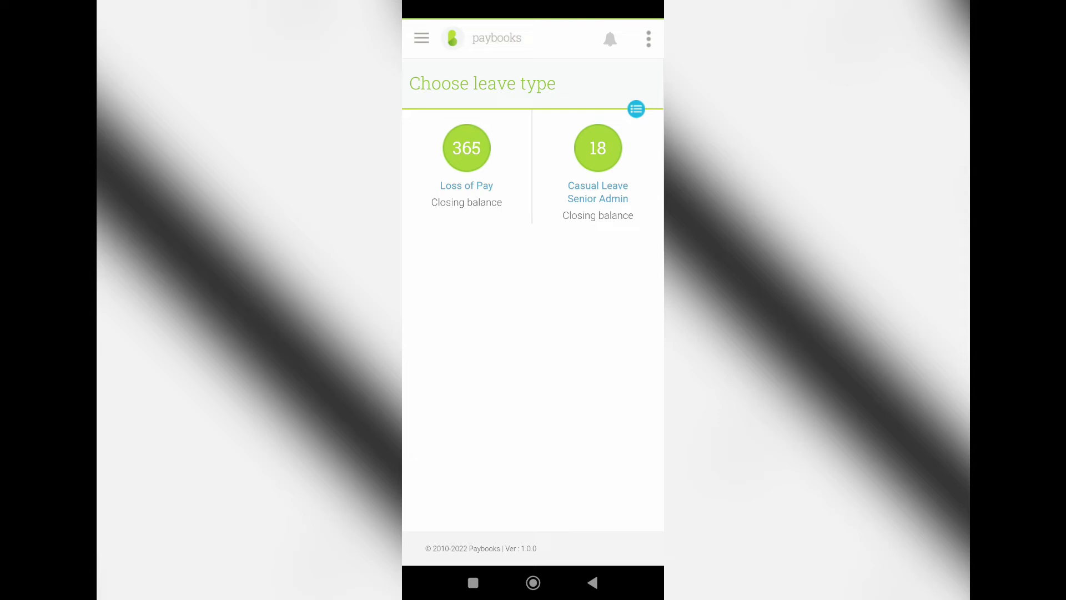
Step: Preview the Casual Leave Senior Admin and Loss of Pay forms, then reopen Casual Leave Senior Admin
{"action": "left_click", "coordinate": [598, 148]}
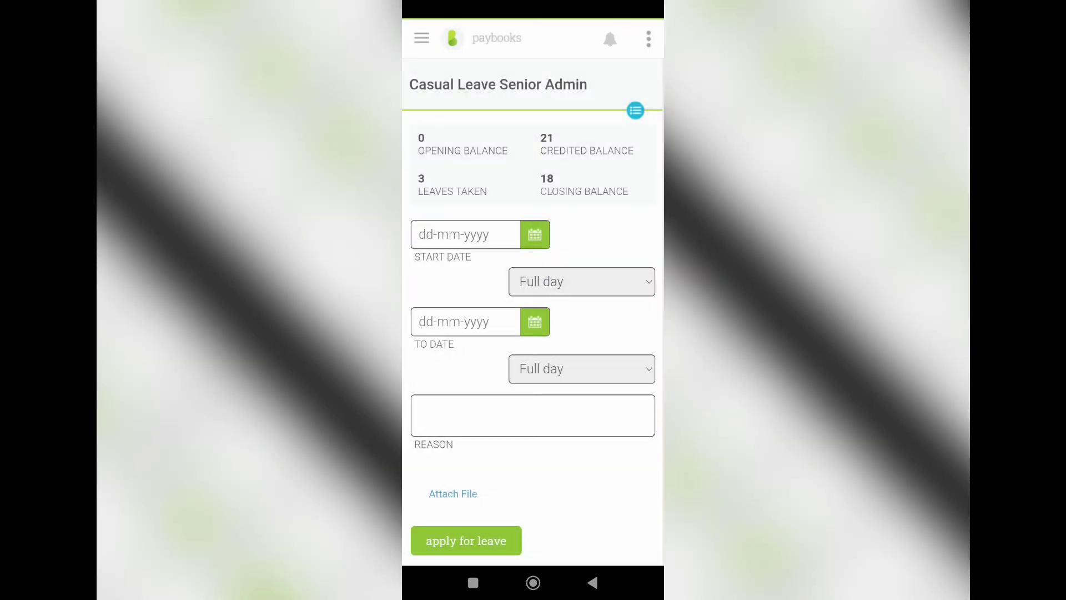
{"action": "key", "text": "Escape"}
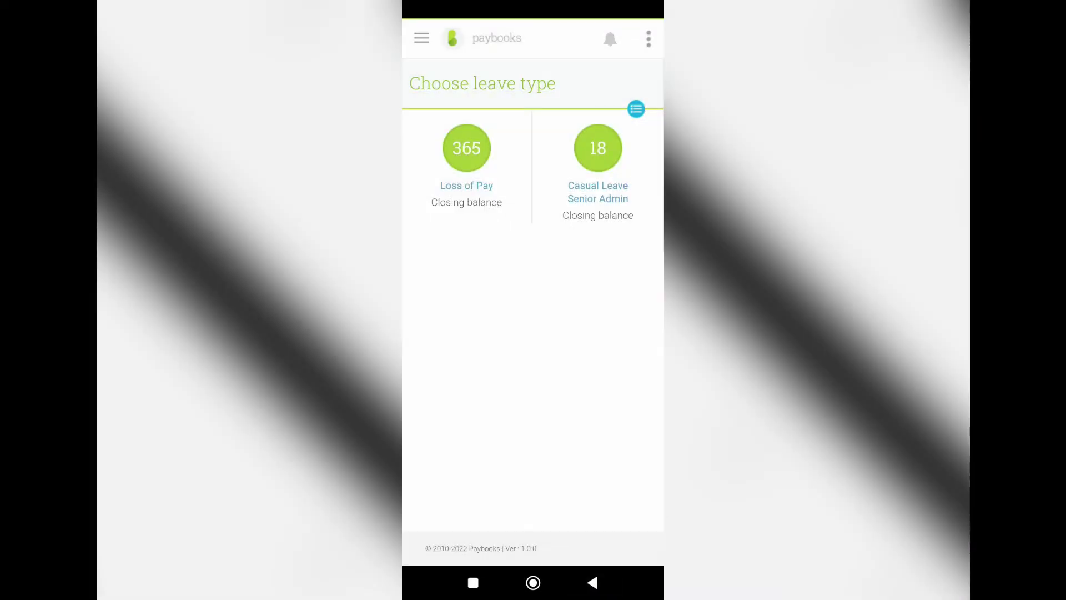
{"action": "left_click", "coordinate": [466, 148]}
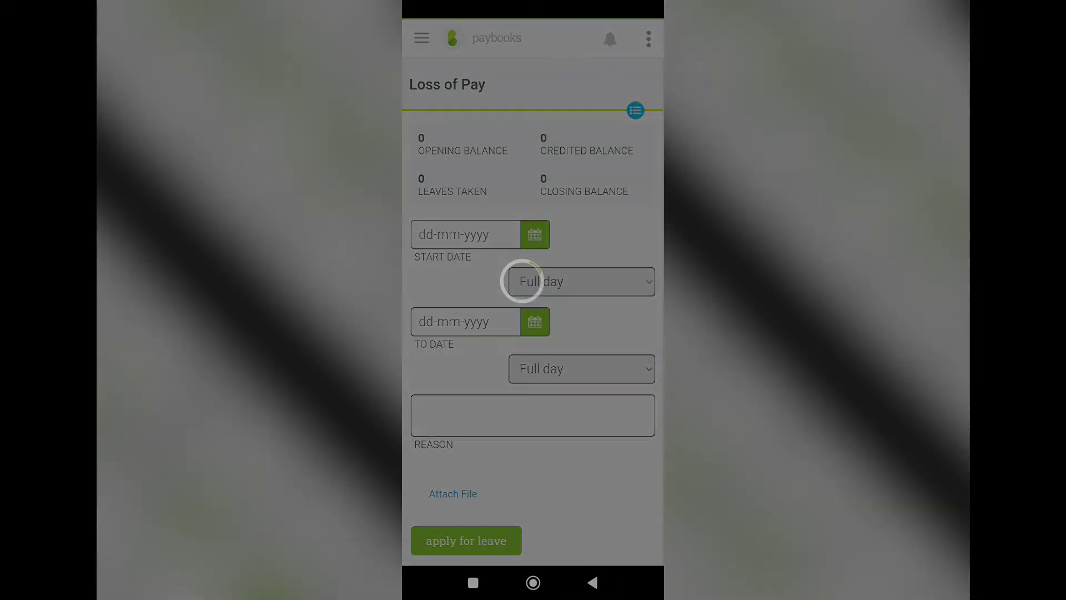
{"action": "key", "text": "Escape"}
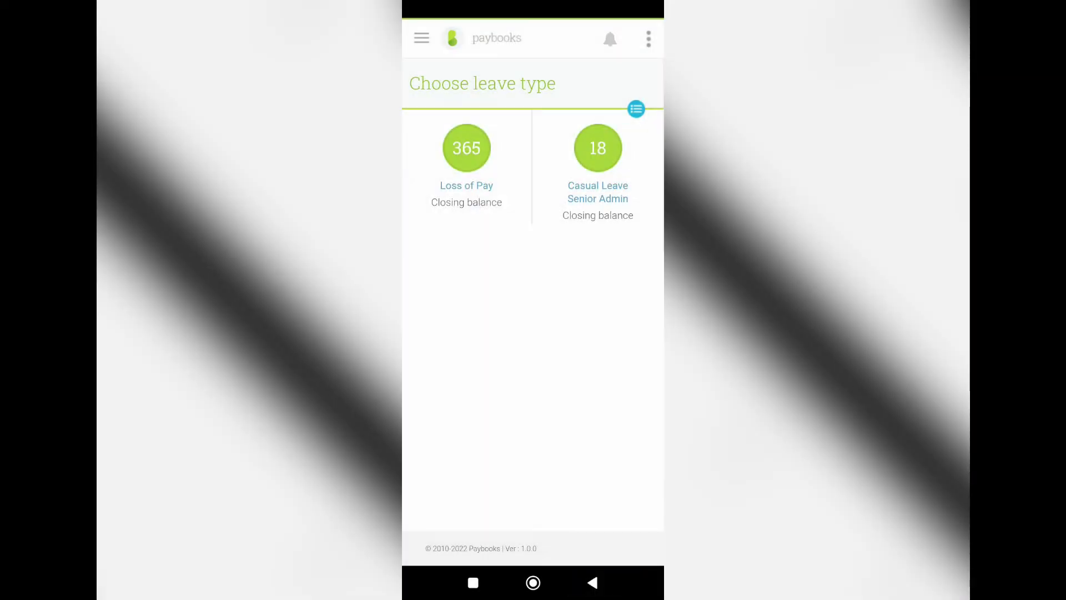
{"action": "left_click", "coordinate": [598, 148]}
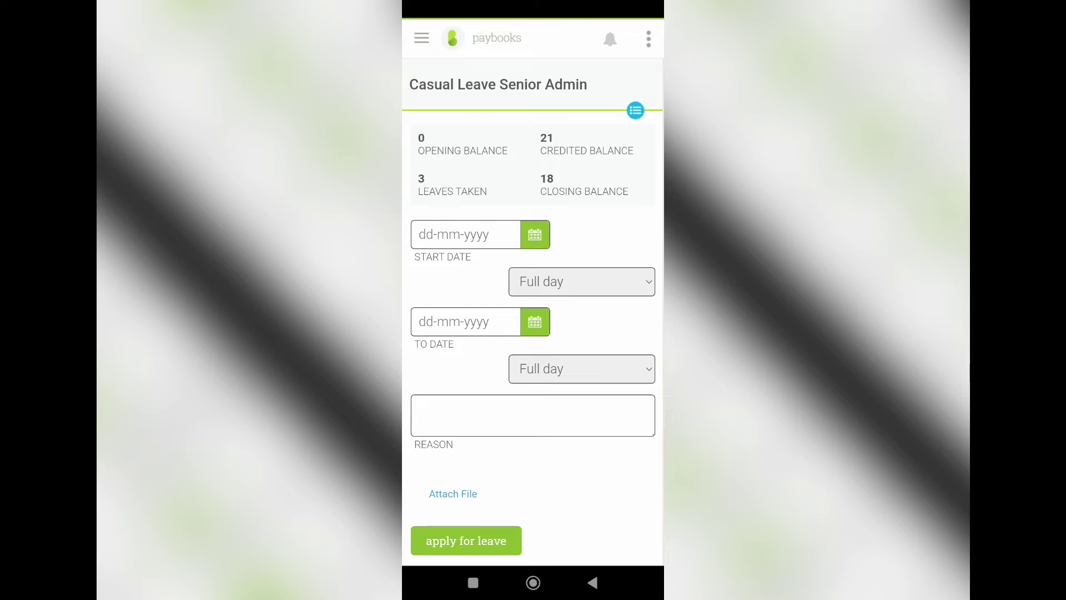
Step: Set the leave start date to 14 September 2022, keeping Full day
{"action": "left_click", "coordinate": [464, 234]}
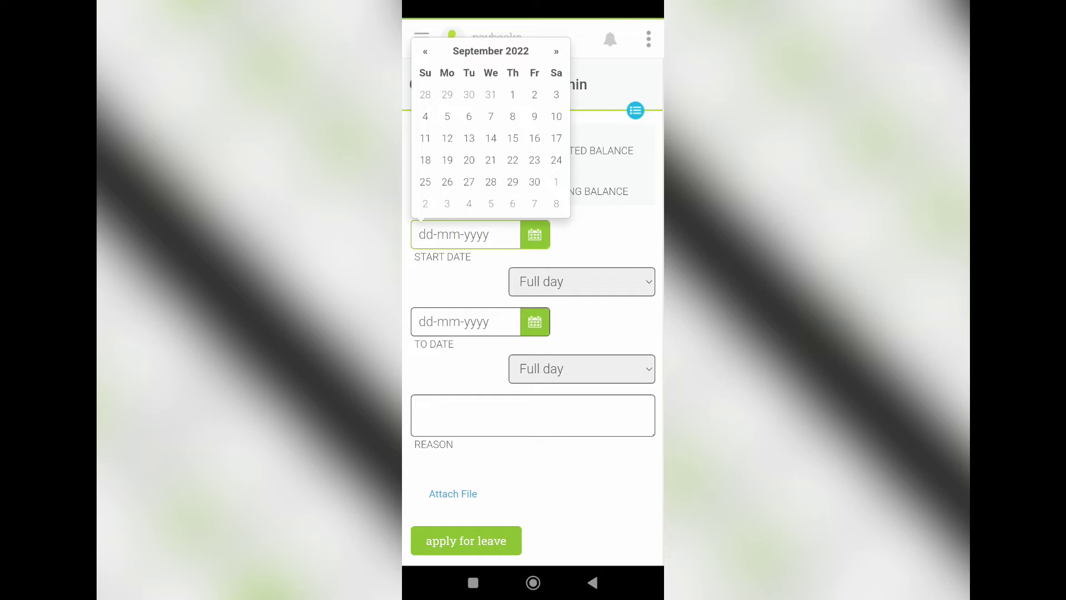
{"action": "left_click", "coordinate": [490, 137]}
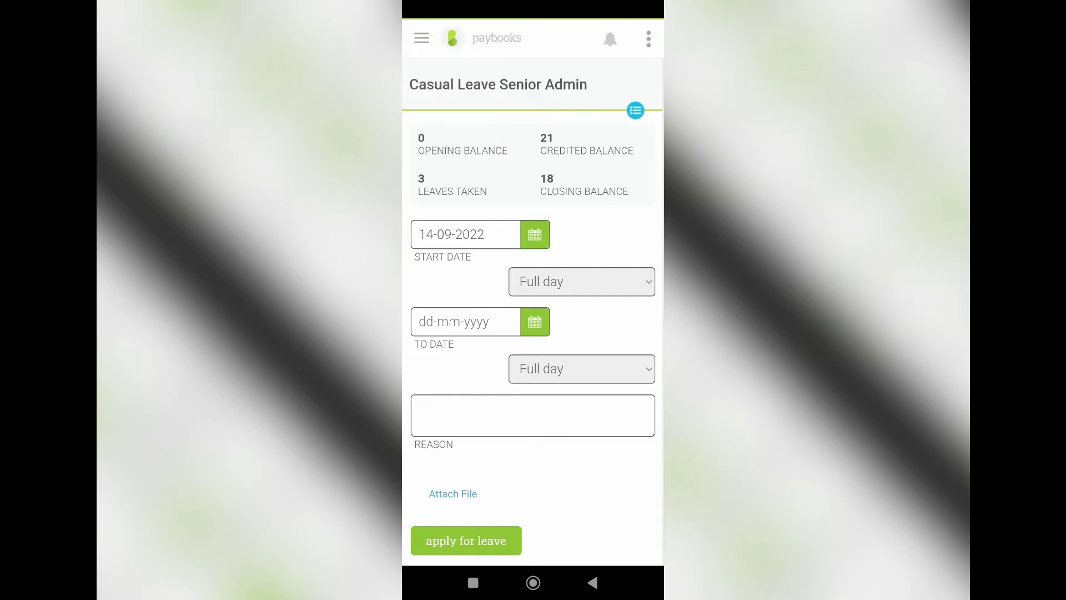
{"action": "scroll", "coordinate": [586, 433], "scroll_direction": "down", "scroll_amount": 2}
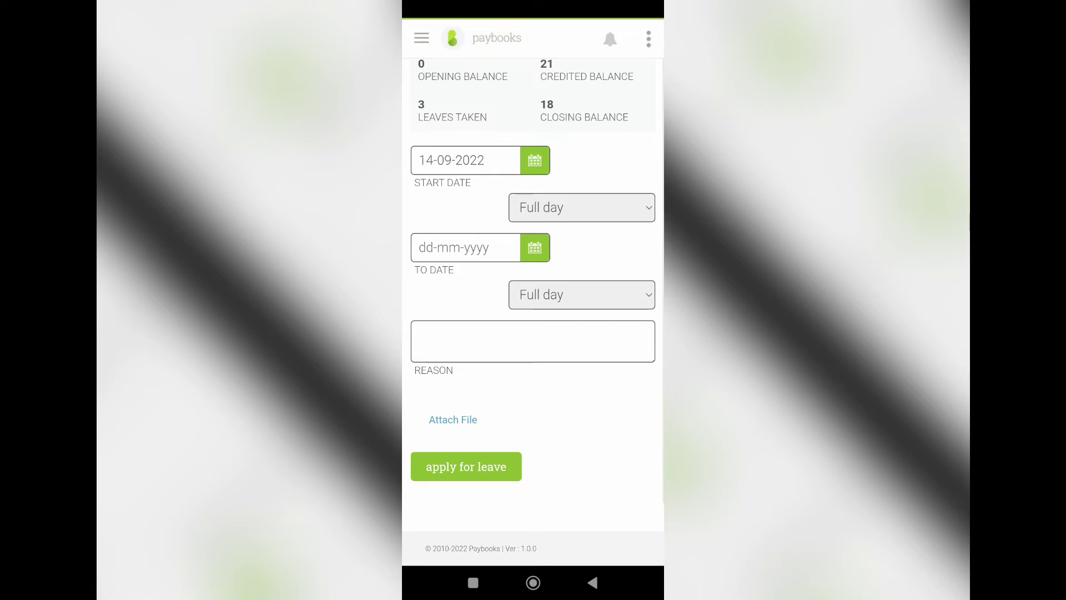
{"action": "left_click", "coordinate": [595, 207]}
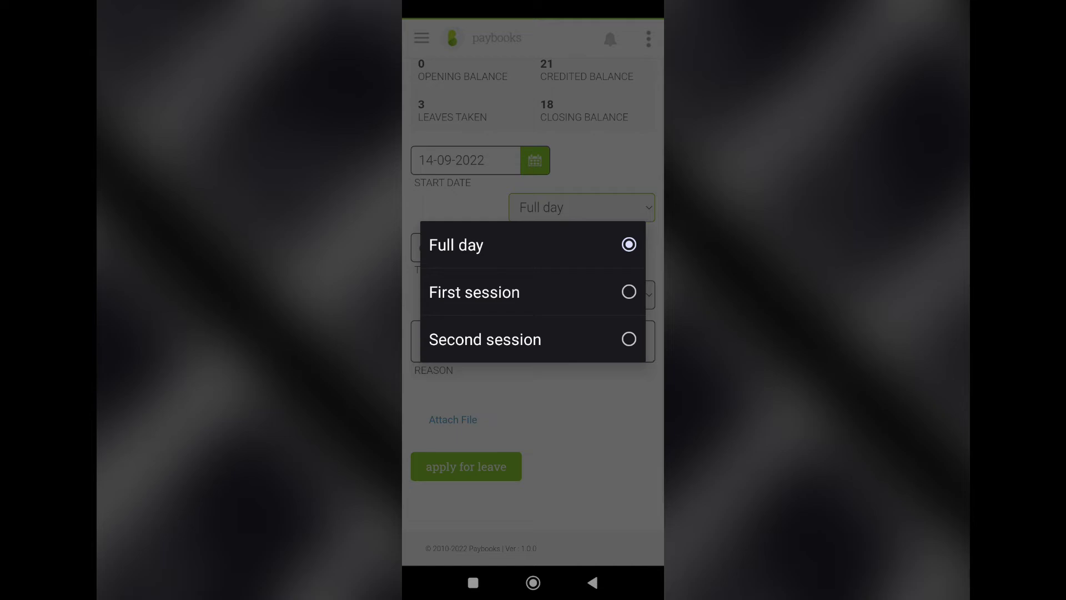
{"action": "left_click", "coordinate": [577, 440]}
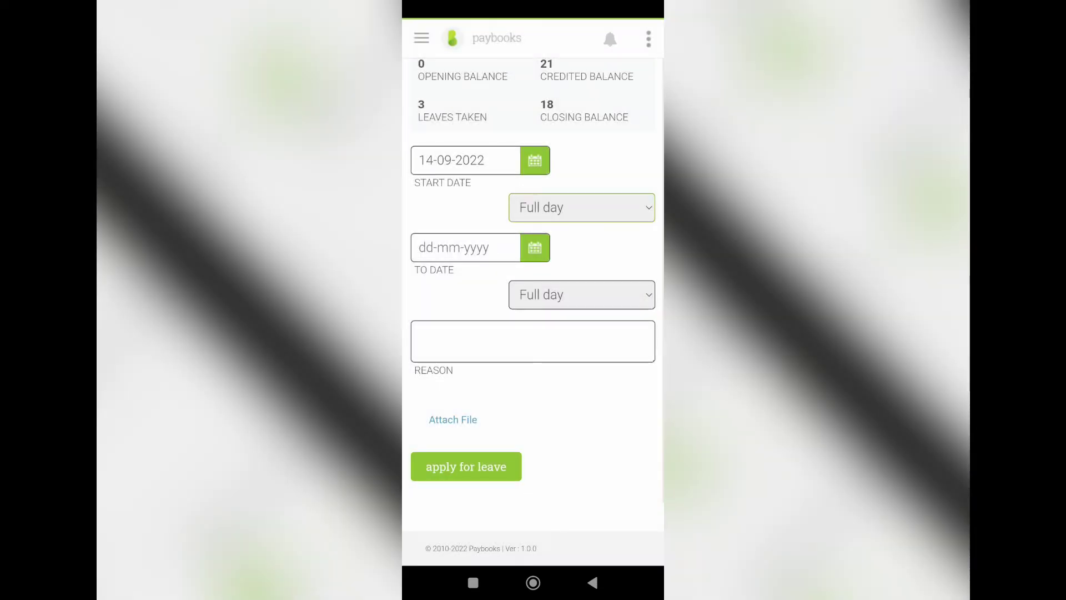
Step: Set the leave end date to 16 September 2022, giving 3 days
{"action": "left_click", "coordinate": [534, 247]}
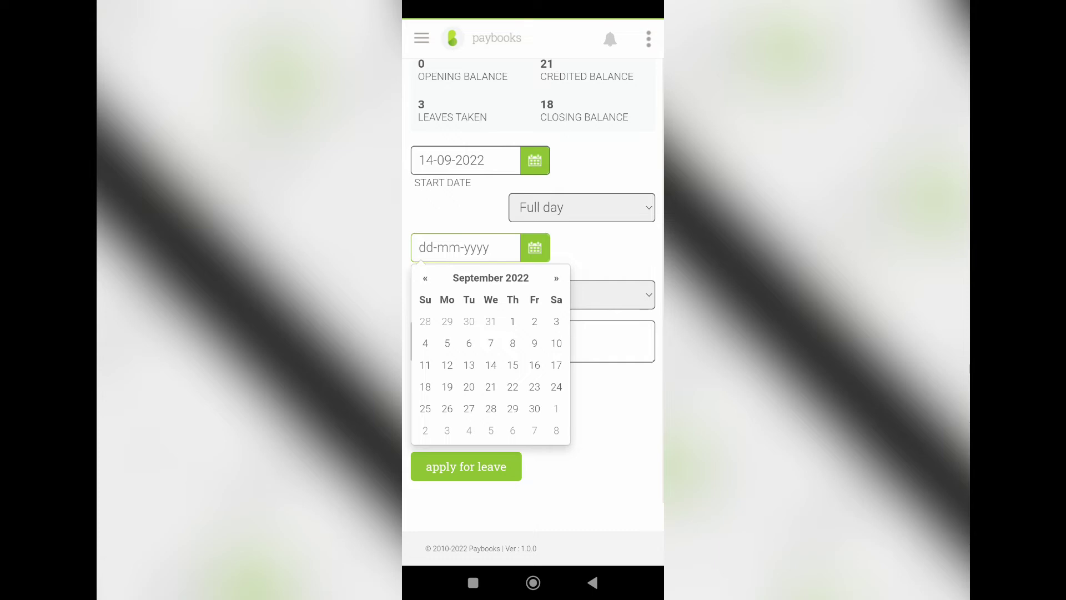
{"action": "left_click", "coordinate": [534, 365]}
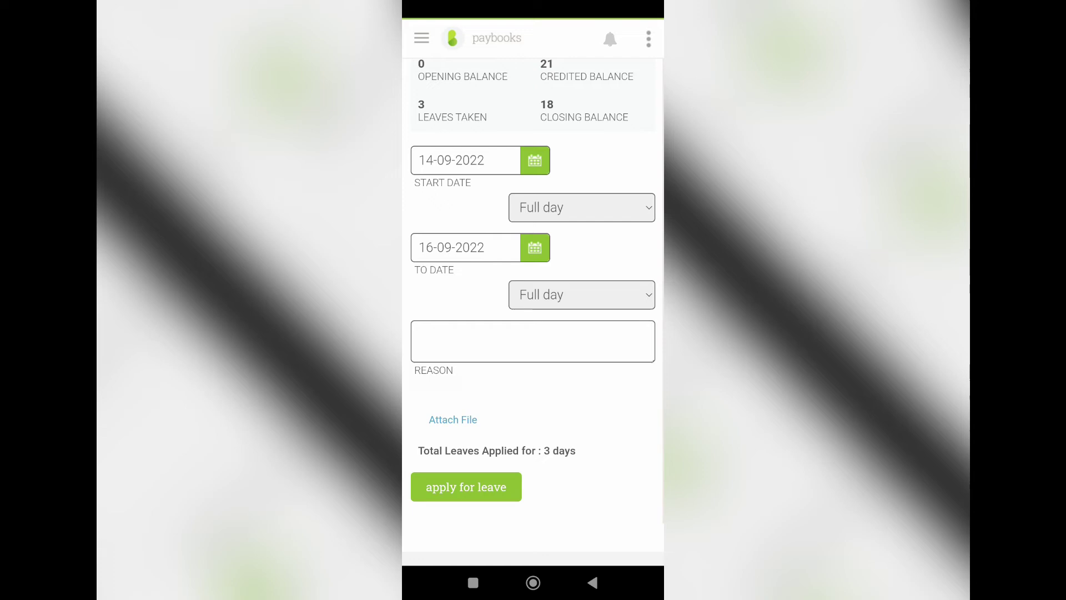
{"action": "left_click_drag", "start_coordinate": [584, 245], "coordinate": [607, 374]}
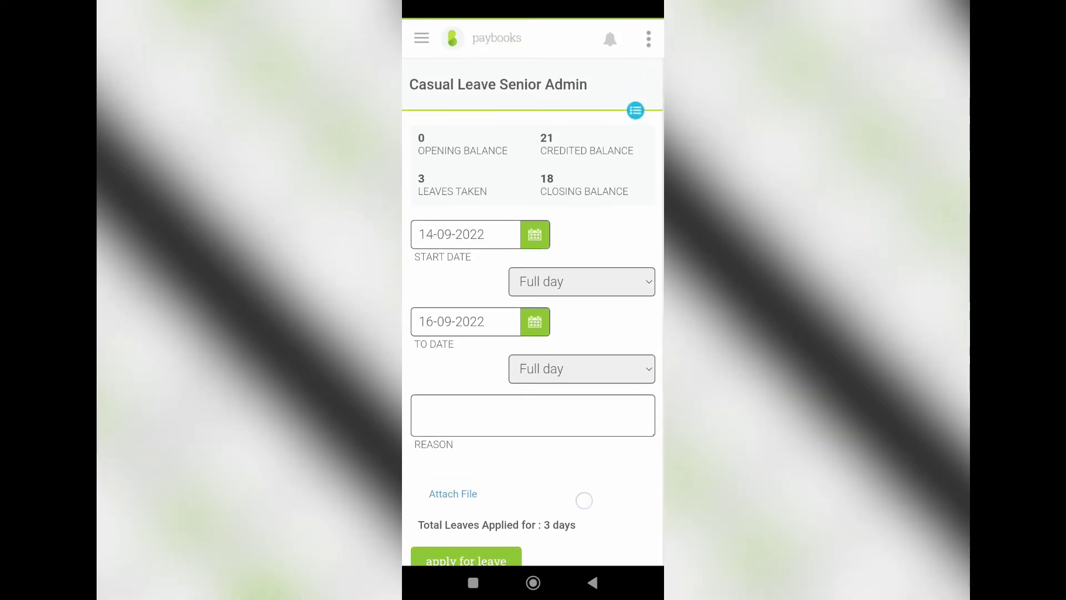
{"action": "left_click_drag", "start_coordinate": [583, 500], "coordinate": [583, 408]}
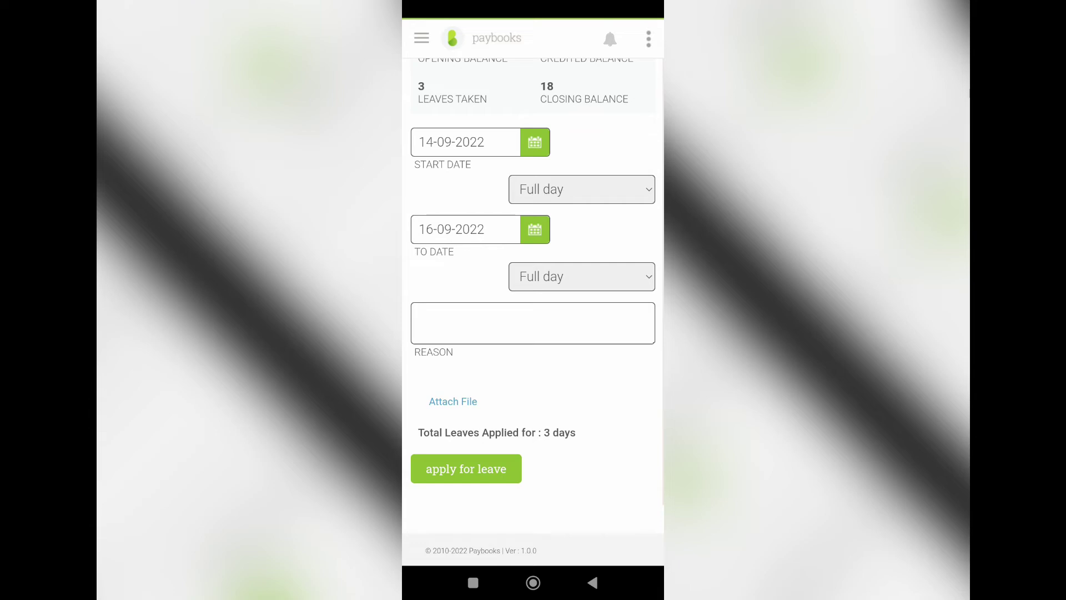
{"action": "left_click_drag", "start_coordinate": [552, 347], "coordinate": [552, 445]}
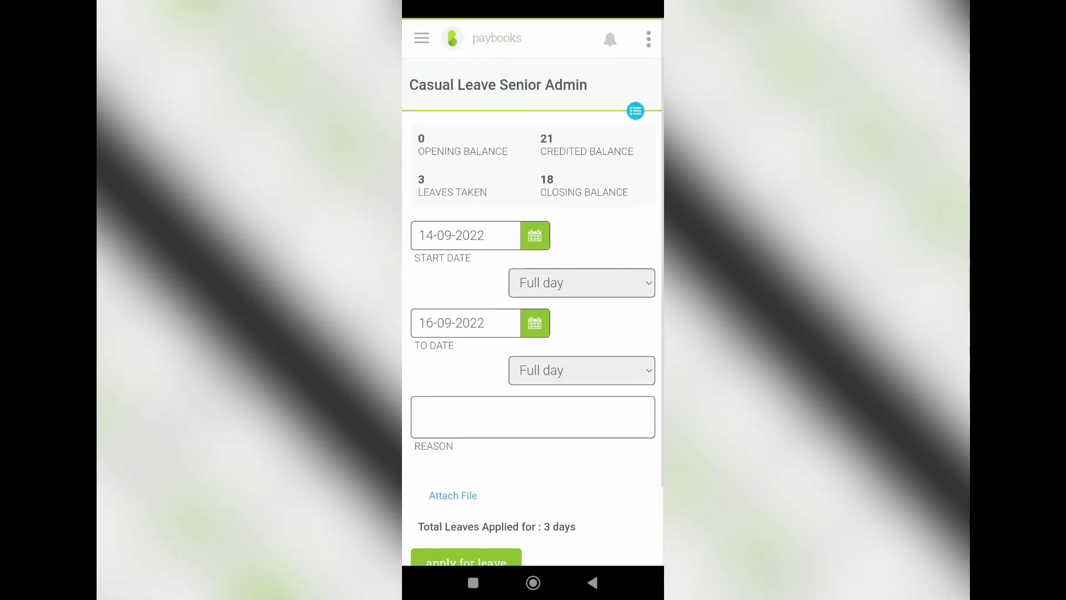
Step: Review Leave History, showing two earlier approved casual leaves, then return to the dashboard
{"action": "left_click", "coordinate": [612, 593]}
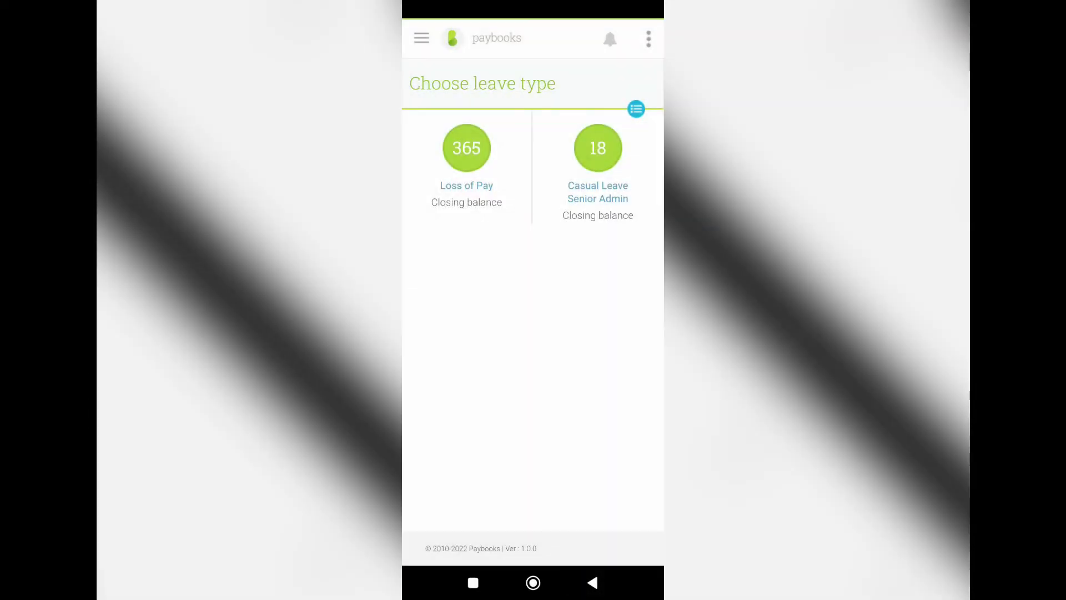
{"action": "left_click", "coordinate": [637, 109]}
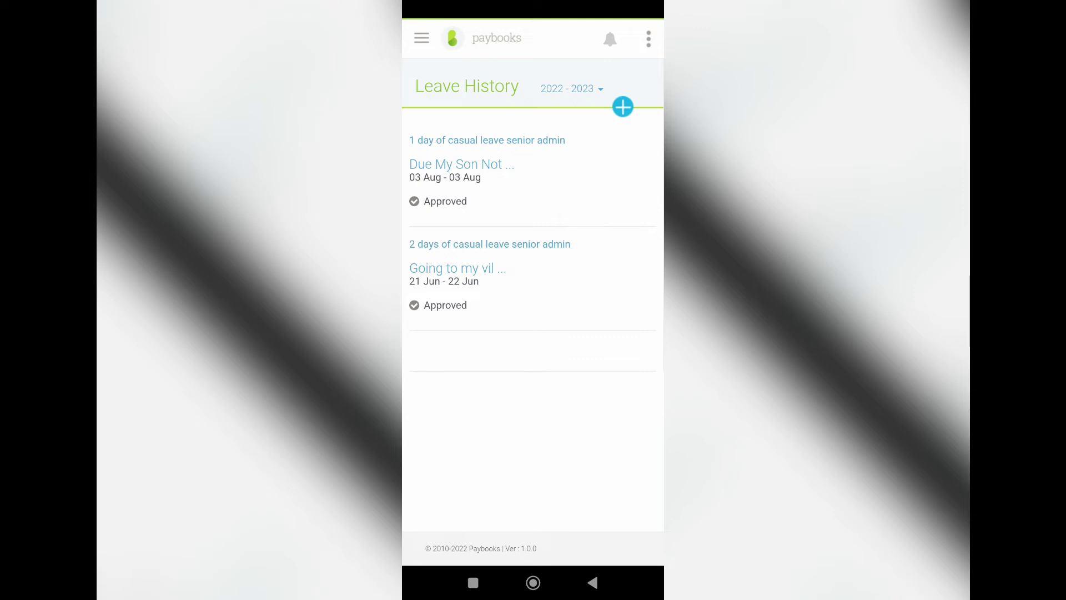
{"action": "left_click", "coordinate": [623, 106]}
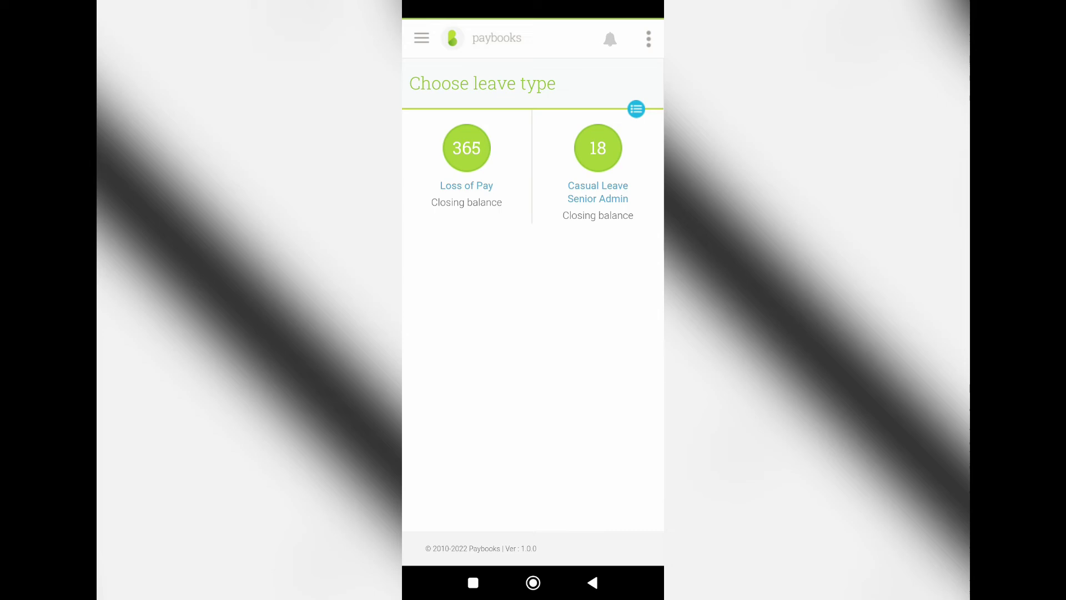
{"action": "left_click", "coordinate": [592, 582]}
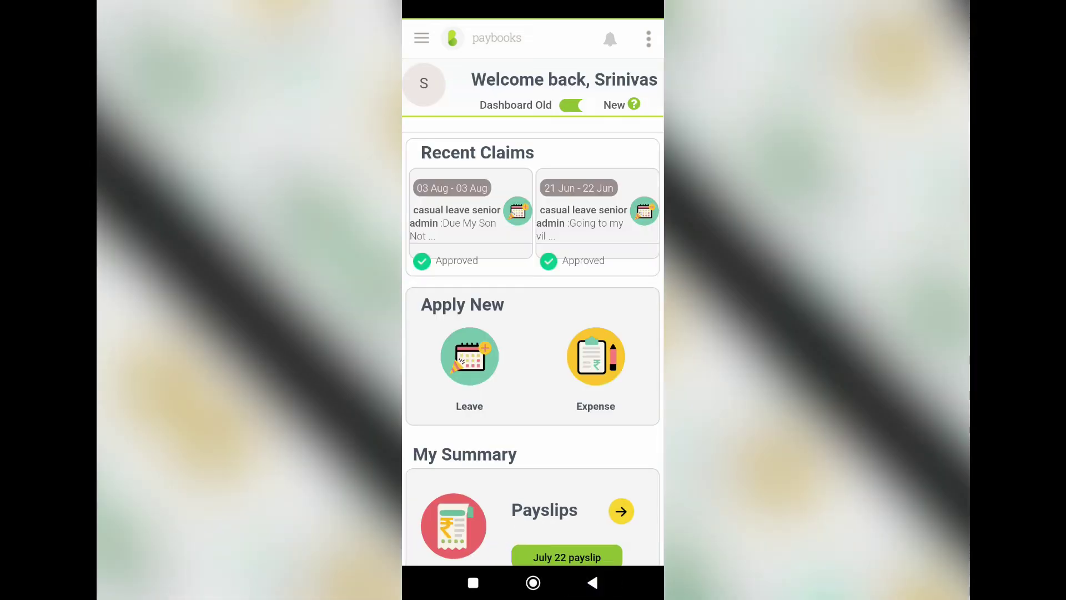
{"action": "scroll", "coordinate": [570, 466], "scroll_direction": "down", "scroll_amount": 3}
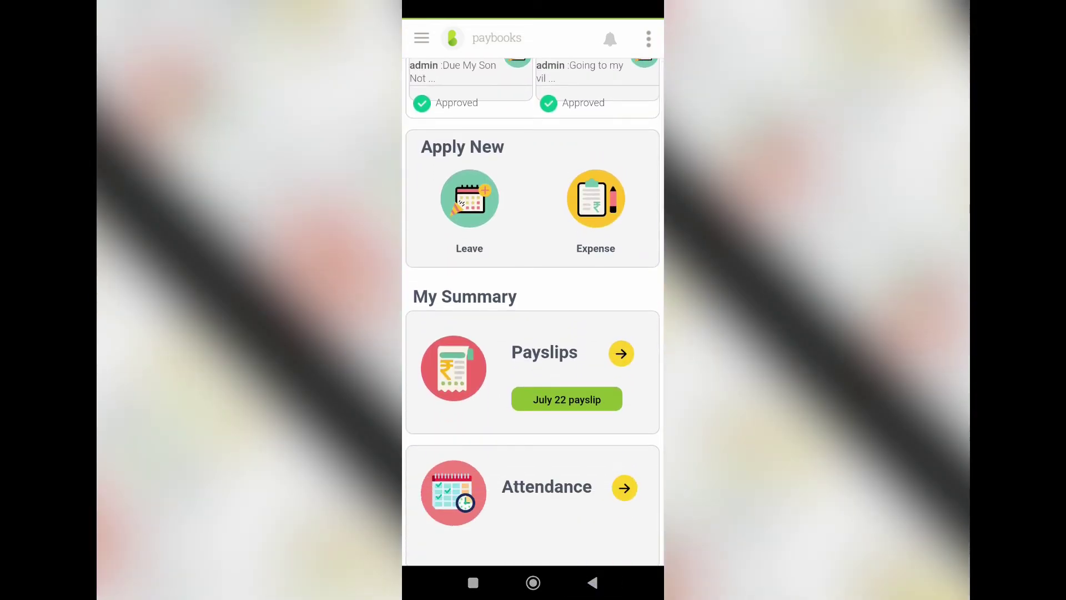
{"action": "left_click_drag", "start_coordinate": [564, 488], "coordinate": [575, 374]}
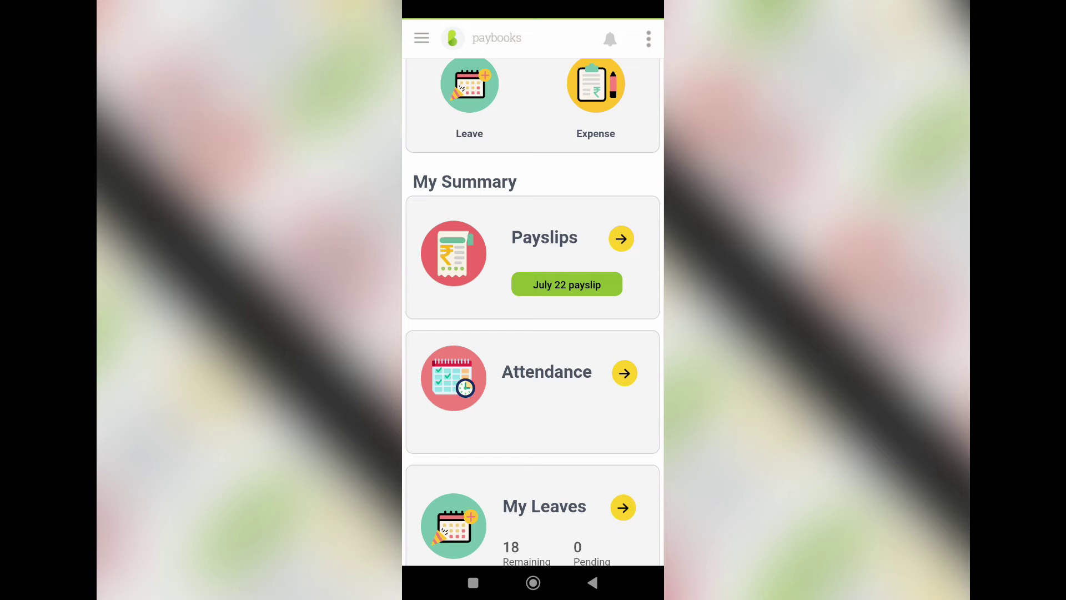
Step: View the June-2022 payslip quick view for 2022-2023, showing ₹20,999.00 take home
{"action": "left_click", "coordinate": [620, 238]}
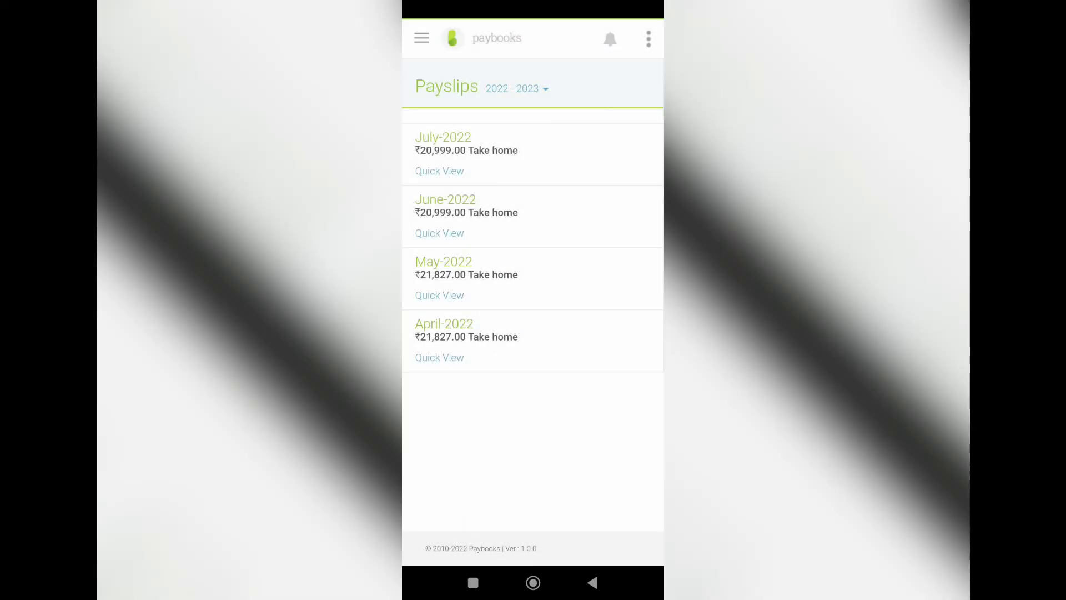
{"action": "left_click", "coordinate": [516, 89]}
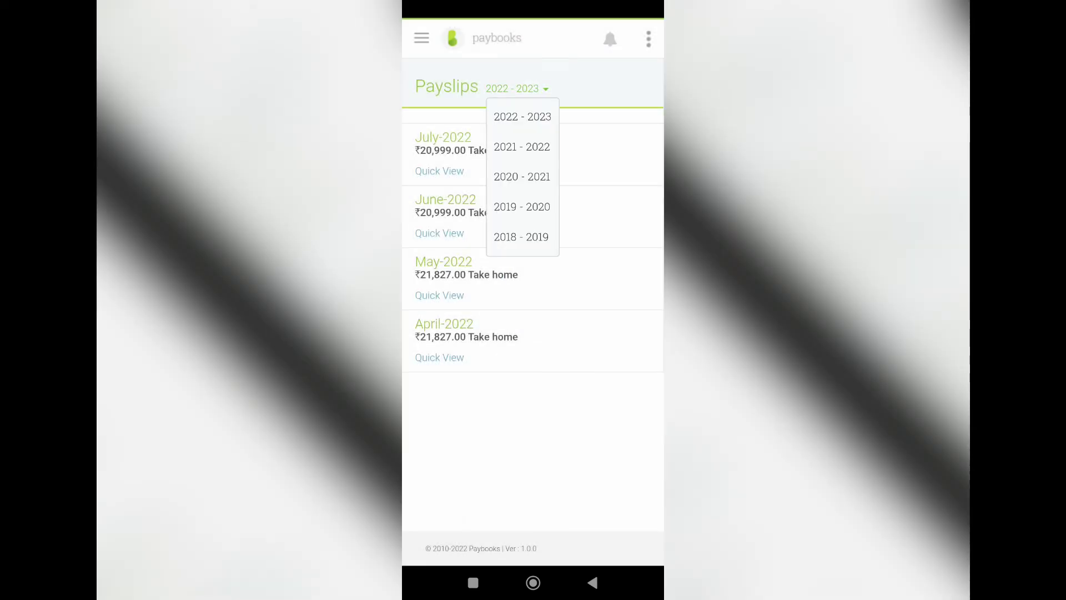
{"action": "left_click", "coordinate": [522, 116]}
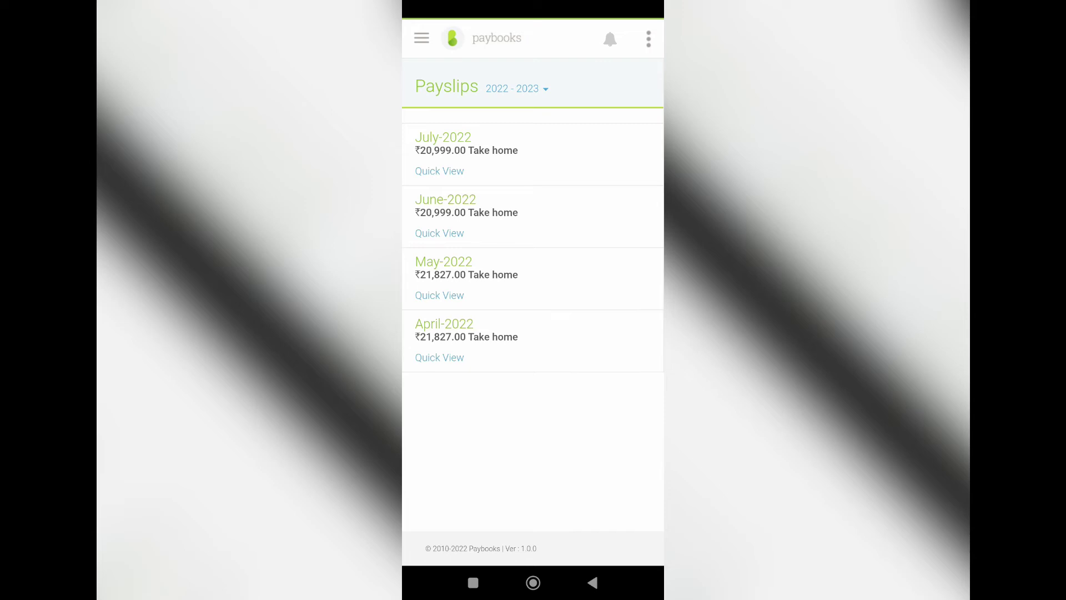
{"action": "left_click", "coordinate": [447, 233]}
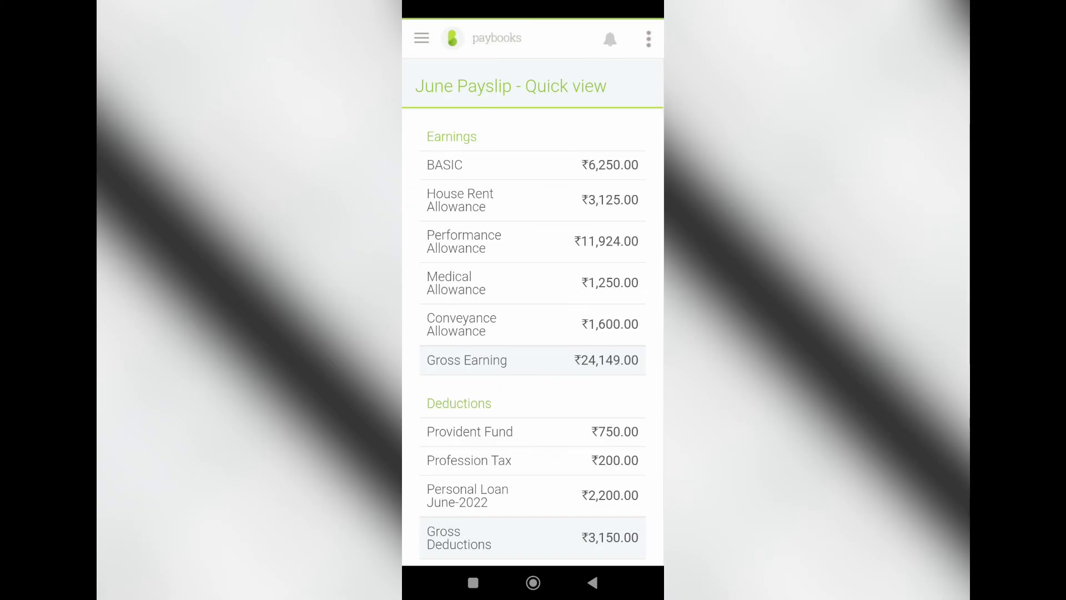
{"action": "left_click_drag", "start_coordinate": [541, 454], "coordinate": [569, 281]}
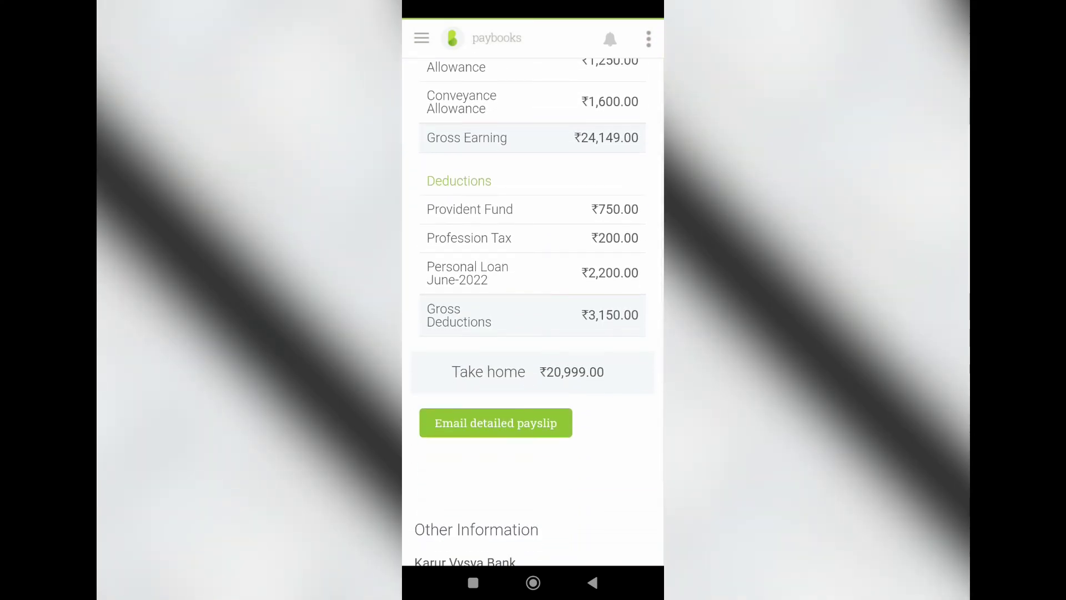
{"action": "left_click_drag", "start_coordinate": [546, 254], "coordinate": [552, 381]}
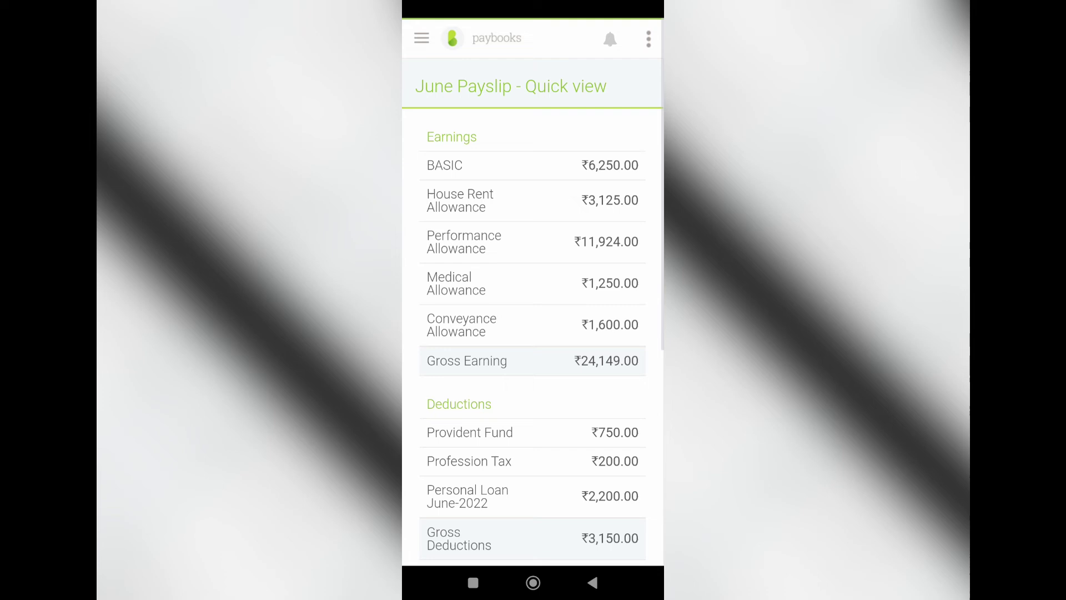
{"action": "left_click", "coordinate": [592, 582]}
Step: Open Attendance for September-2022 and dismiss the Navi notification
{"action": "left_click", "coordinate": [592, 582]}
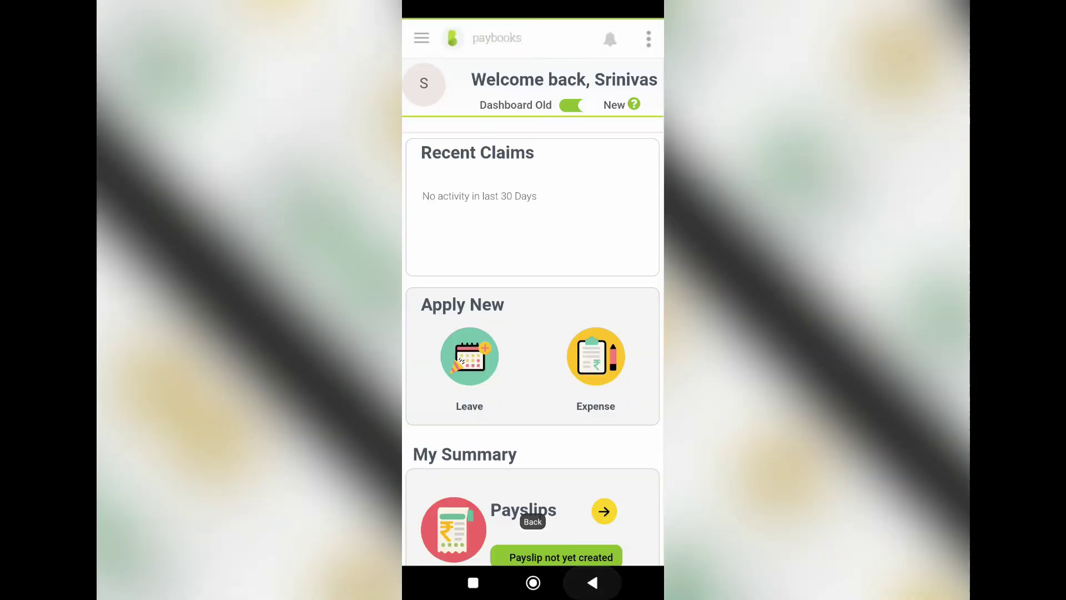
{"action": "left_click_drag", "start_coordinate": [539, 441], "coordinate": [555, 307]}
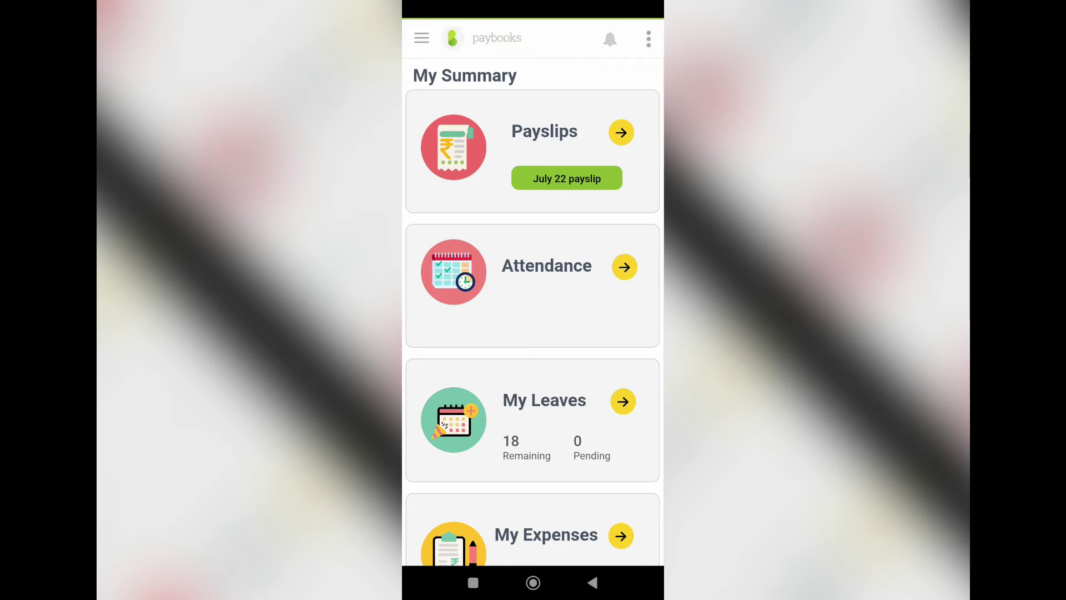
{"action": "left_click", "coordinate": [624, 266]}
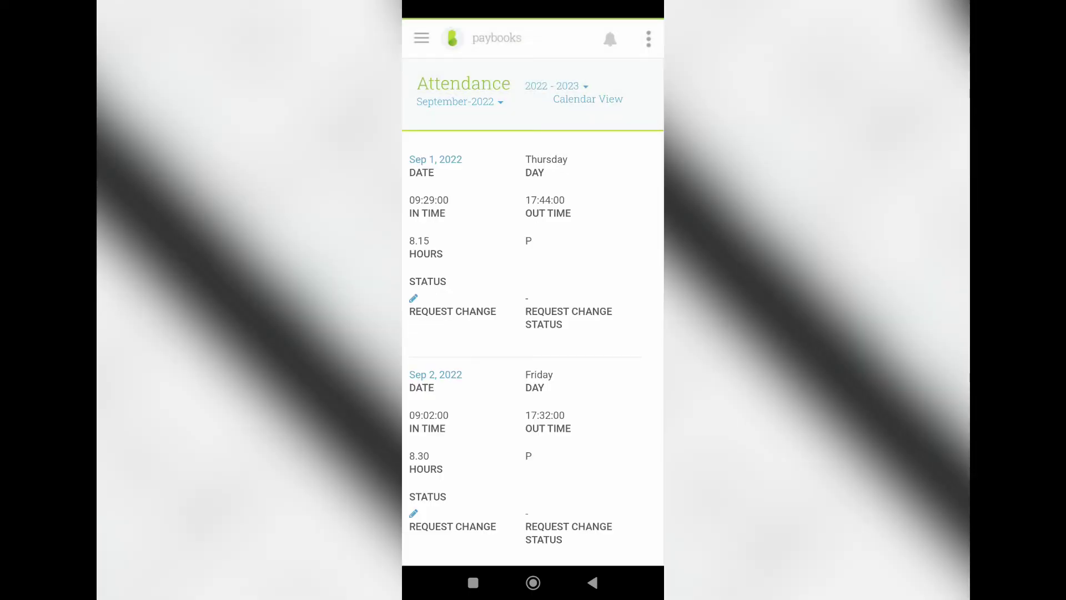
{"action": "left_click", "coordinate": [489, 101]}
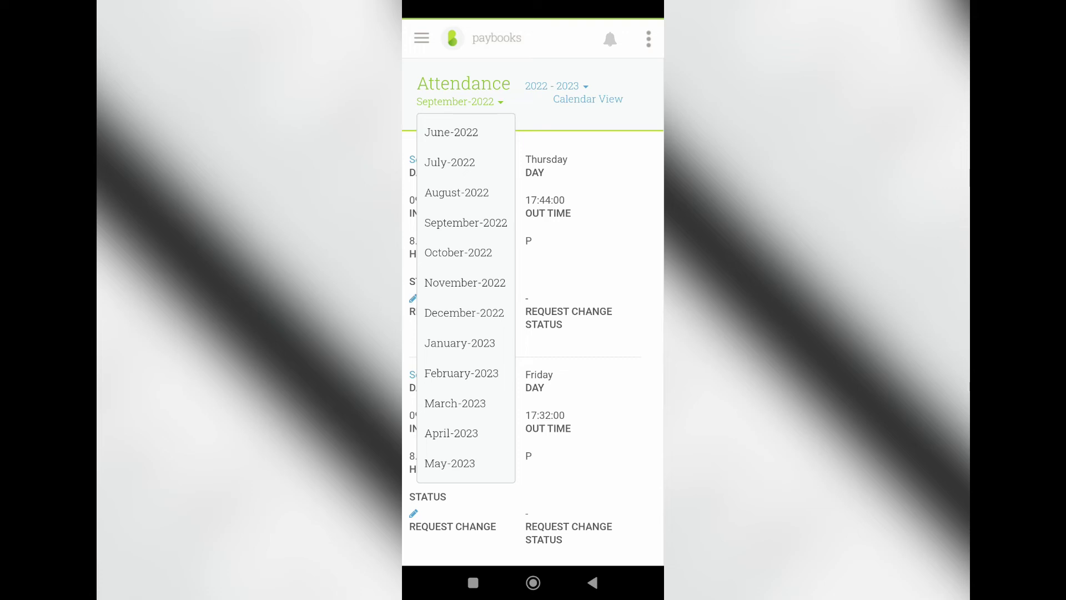
{"action": "left_click", "coordinate": [482, 217]}
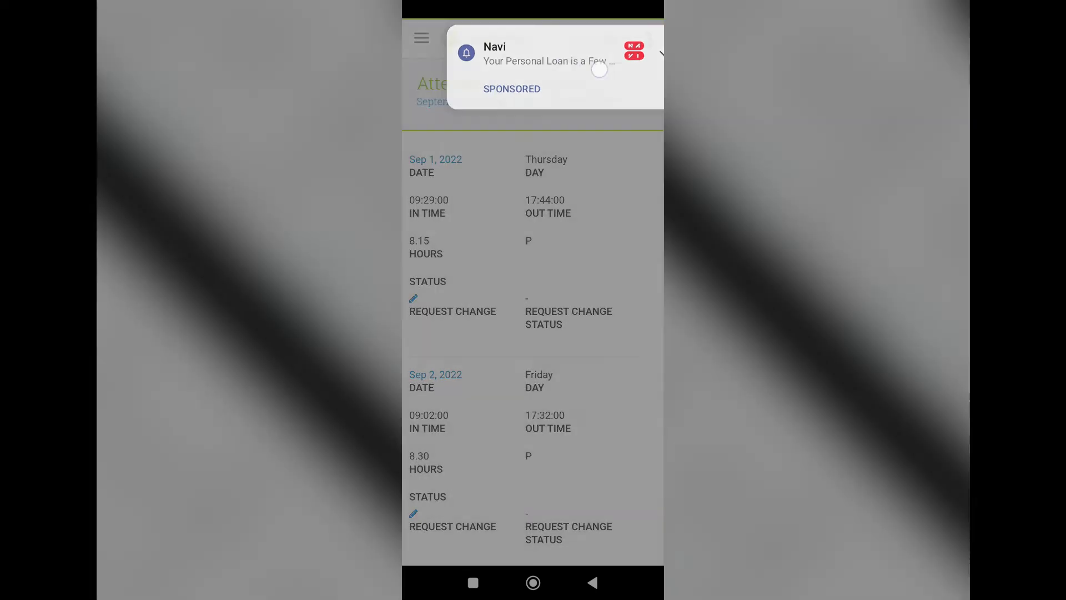
{"action": "left_click_drag", "start_coordinate": [598, 71], "coordinate": [658, 70]}
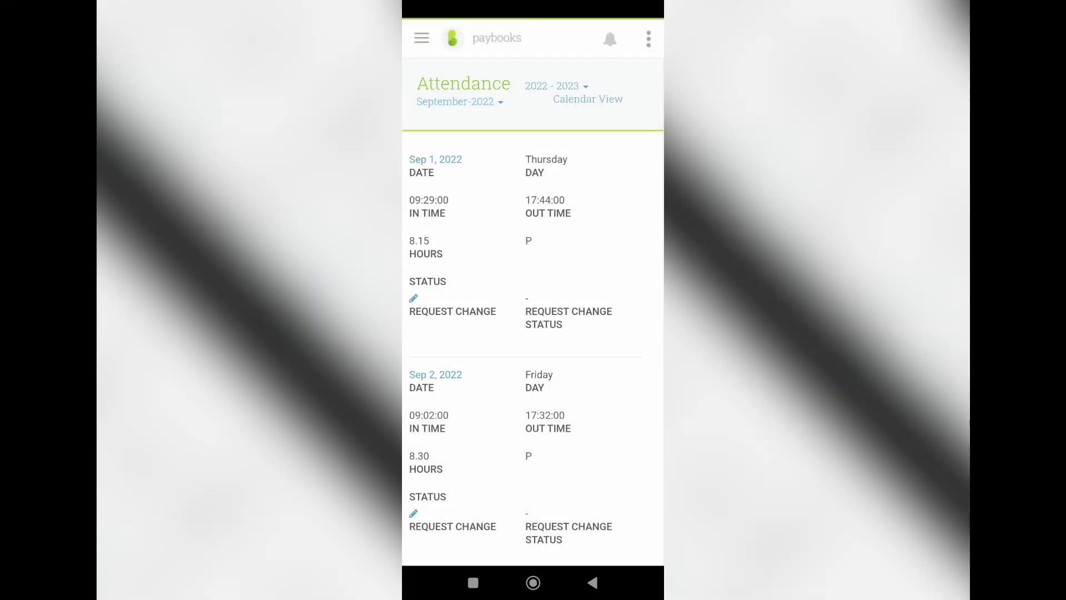
{"action": "left_click_drag", "start_coordinate": [567, 502], "coordinate": [573, 297]}
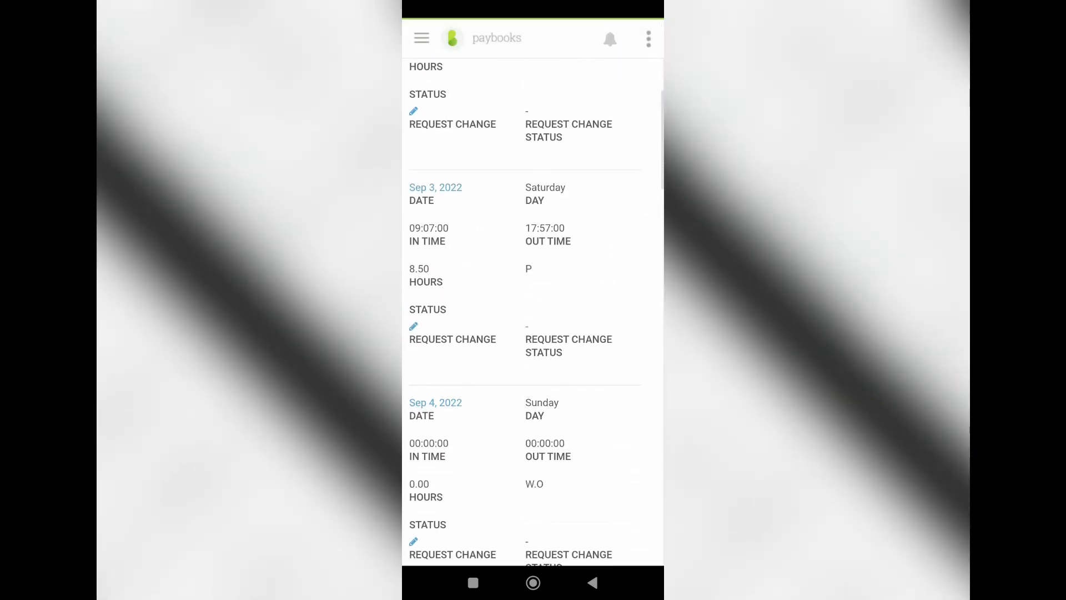
{"action": "left_click_drag", "start_coordinate": [568, 435], "coordinate": [567, 358]}
{"action": "left_click_drag", "start_coordinate": [558, 317], "coordinate": [558, 448]}
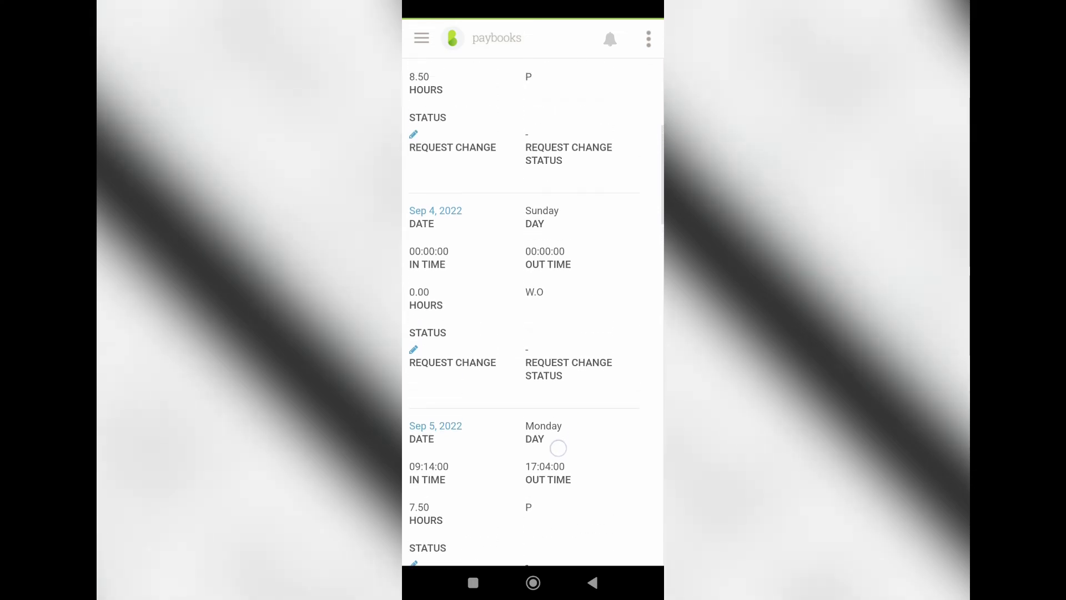
{"action": "left_click_drag", "start_coordinate": [546, 341], "coordinate": [550, 542]}
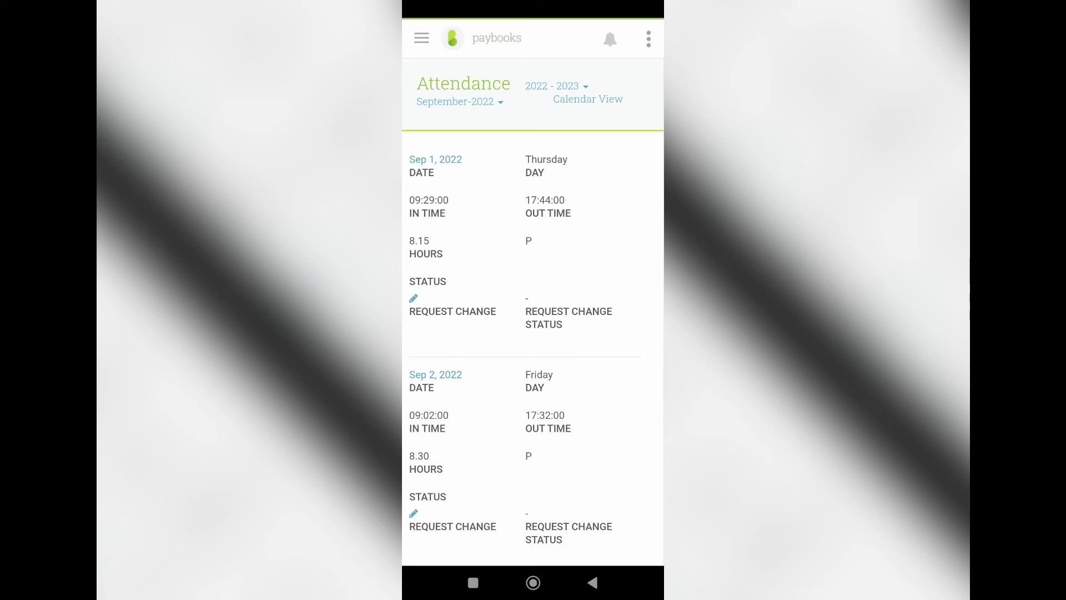
Step: Request a Sep 1, 2022 attendance change with the in time set to 2:05 PM
{"action": "left_click", "coordinate": [413, 298]}
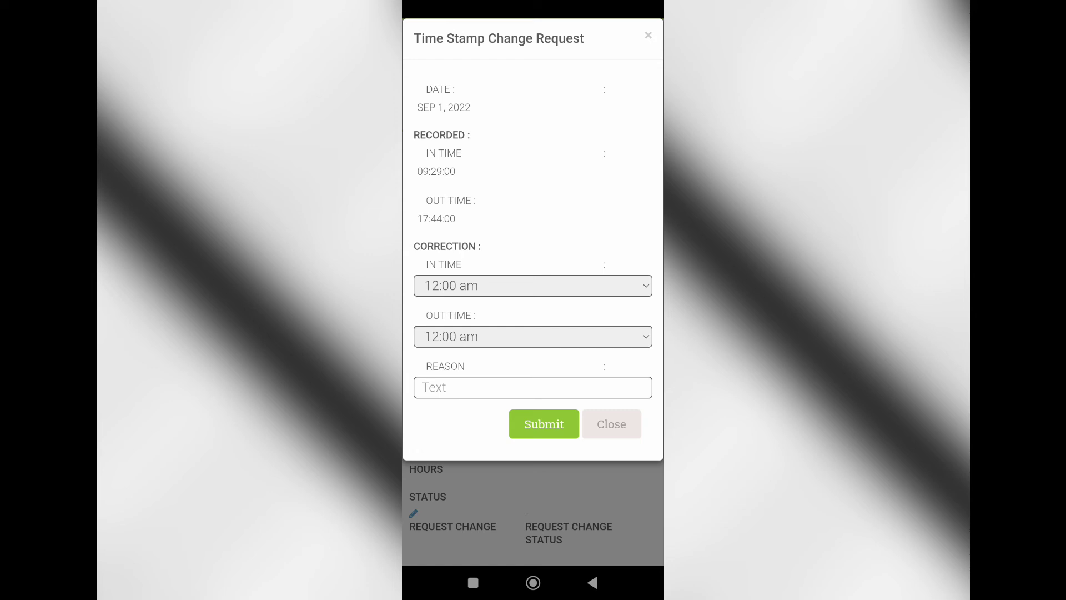
{"action": "left_click", "coordinate": [514, 284]}
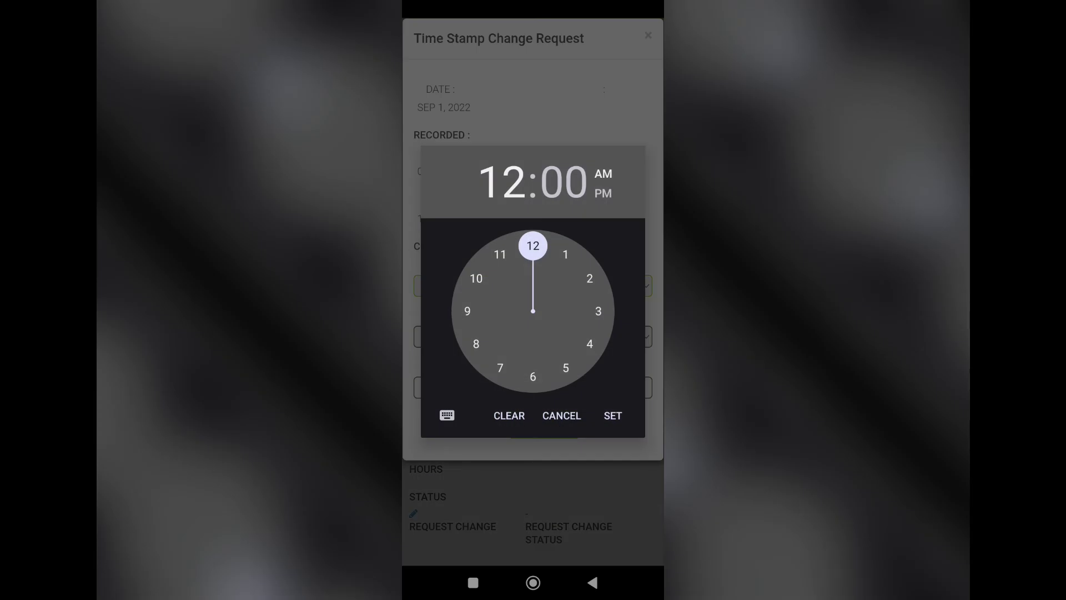
{"action": "left_click", "coordinate": [590, 278]}
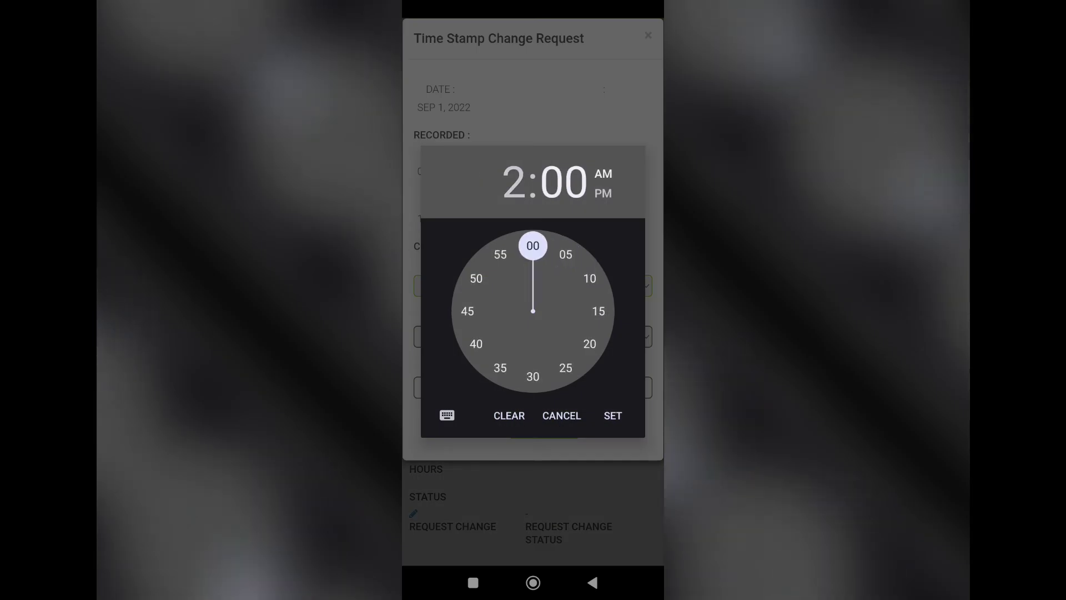
{"action": "left_click", "coordinate": [566, 254]}
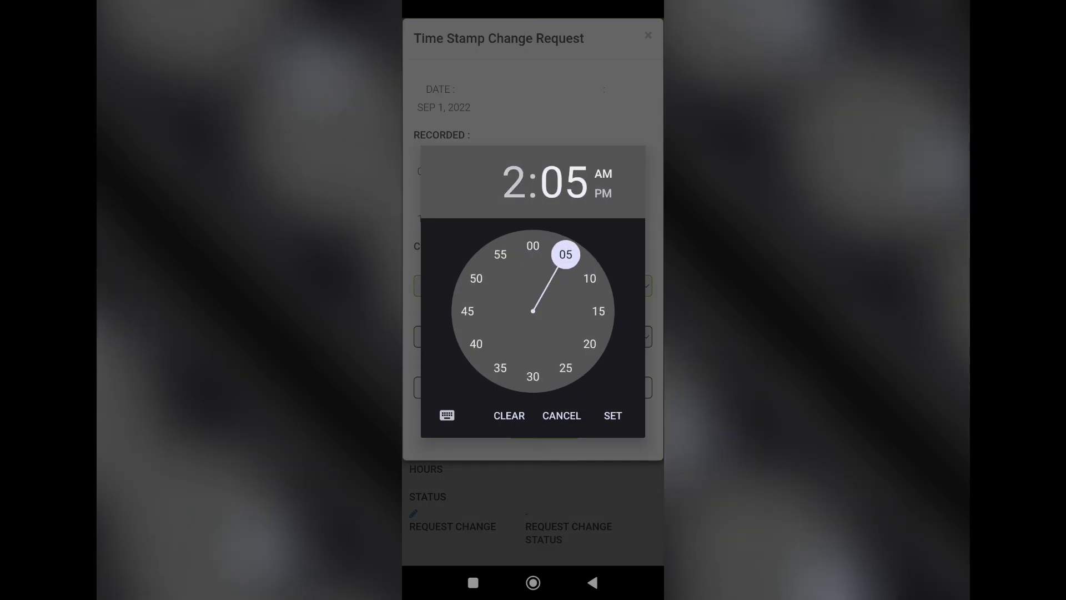
{"action": "left_click", "coordinate": [603, 194]}
{"action": "left_click", "coordinate": [613, 415]}
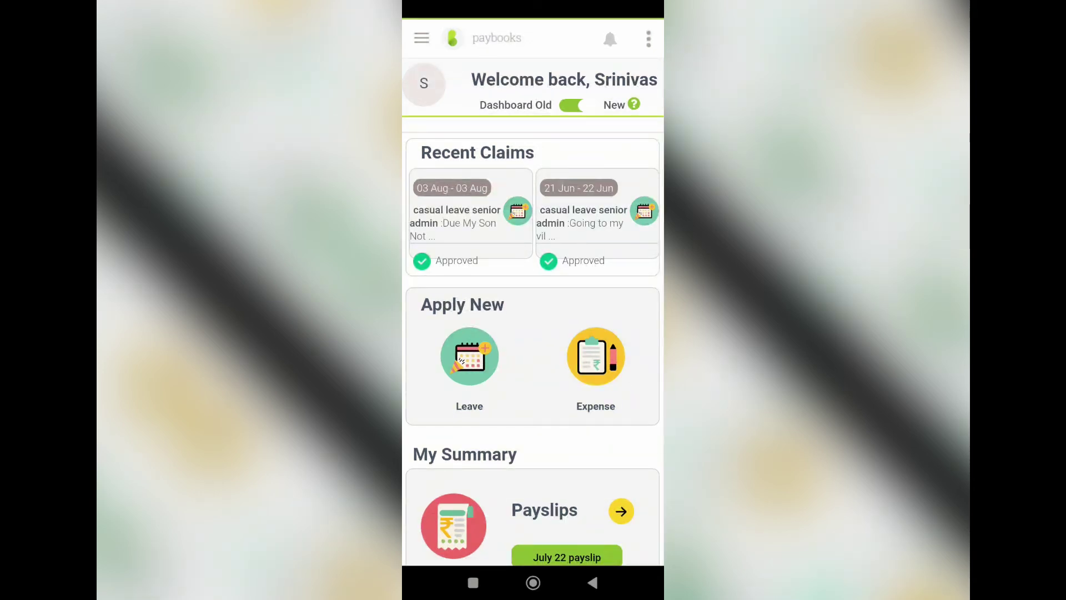
{"action": "left_click", "coordinate": [421, 37]}
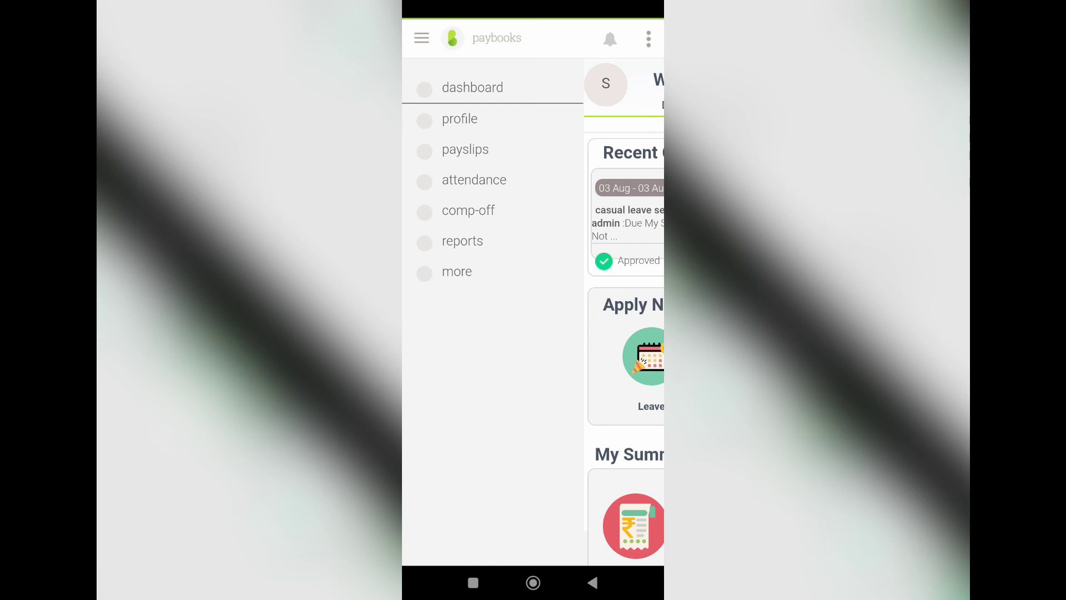
{"action": "left_click", "coordinate": [461, 118]}
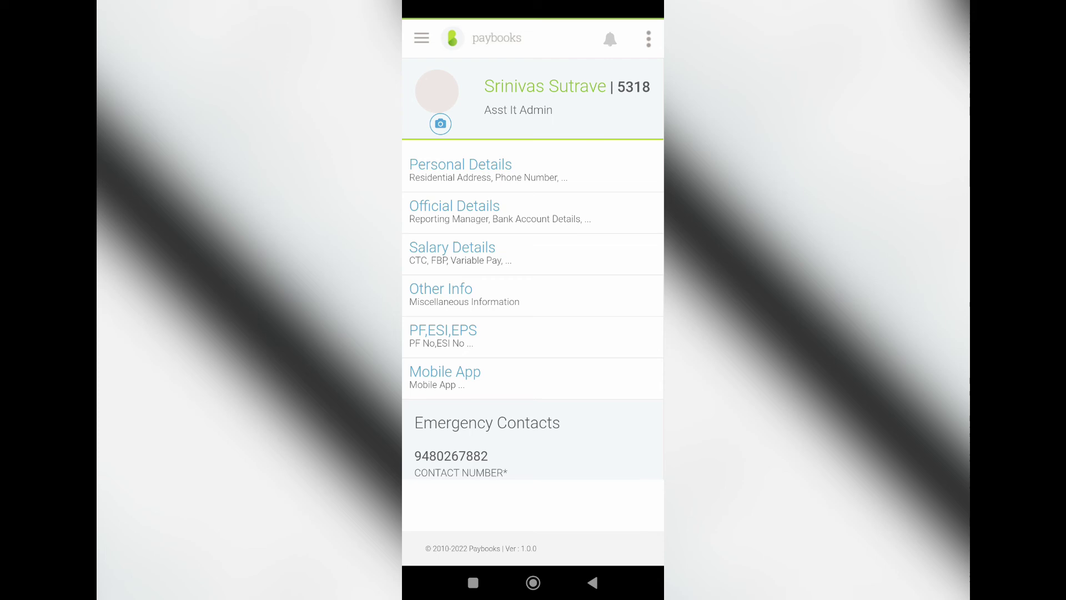
{"action": "left_click", "coordinate": [524, 175]}
{"action": "left_click_drag", "start_coordinate": [588, 386], "coordinate": [614, 258]}
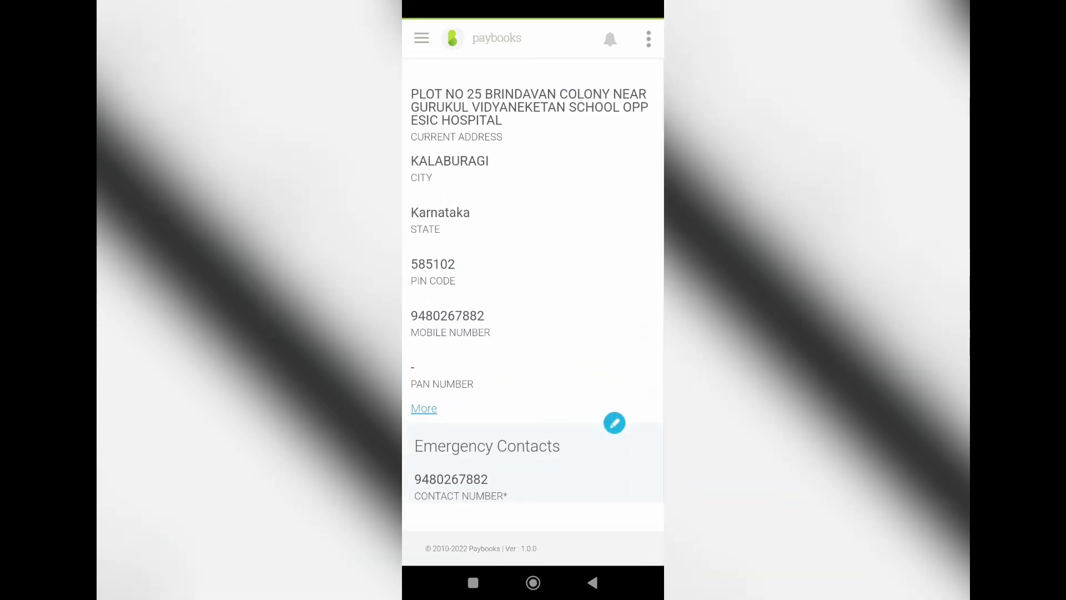
{"action": "left_click", "coordinate": [614, 423]}
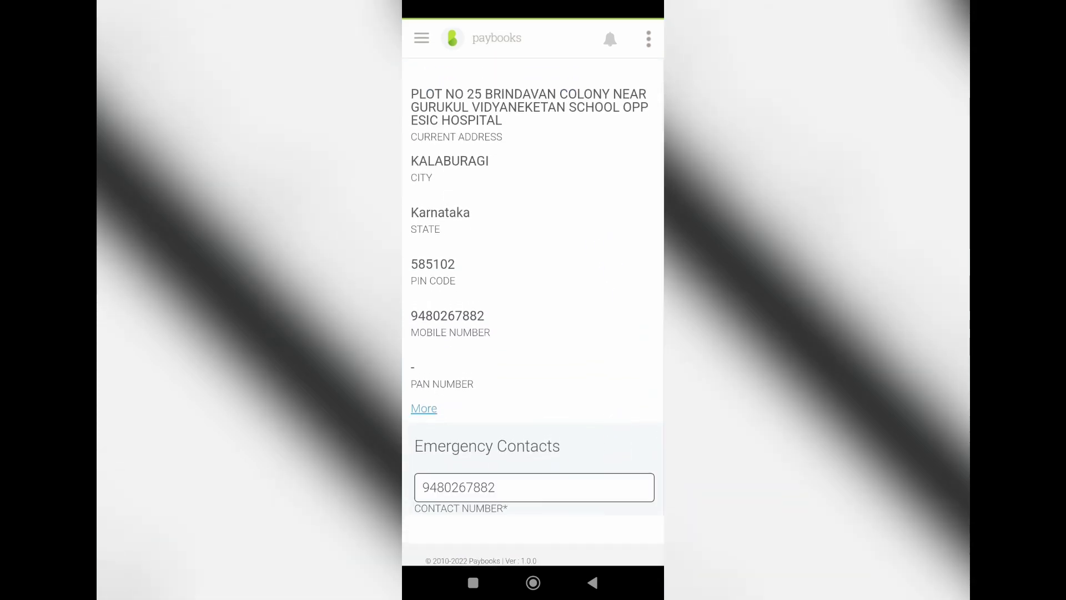
{"action": "left_click_drag", "start_coordinate": [623, 233], "coordinate": [623, 340]}
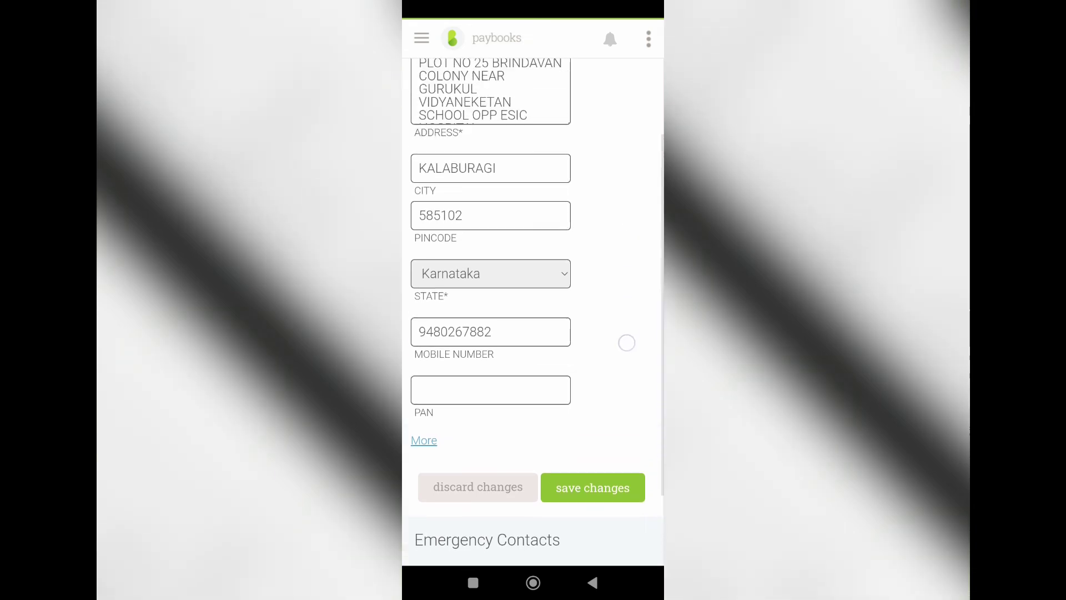
{"action": "left_click_drag", "start_coordinate": [619, 246], "coordinate": [623, 360]}
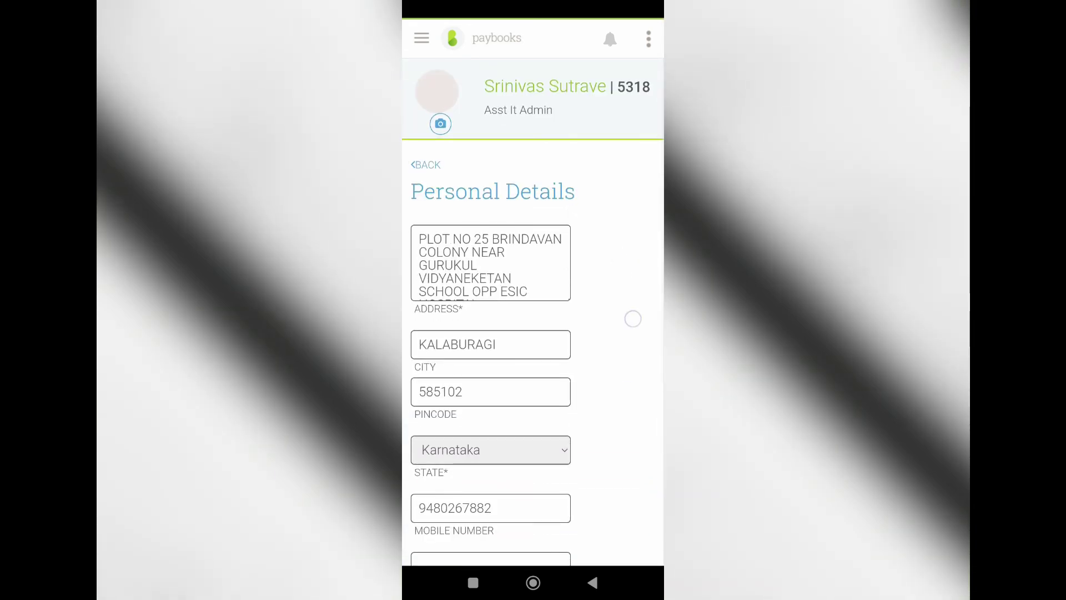
{"action": "left_click_drag", "start_coordinate": [631, 316], "coordinate": [638, 248]}
{"action": "left_click_drag", "start_coordinate": [625, 350], "coordinate": [641, 269]}
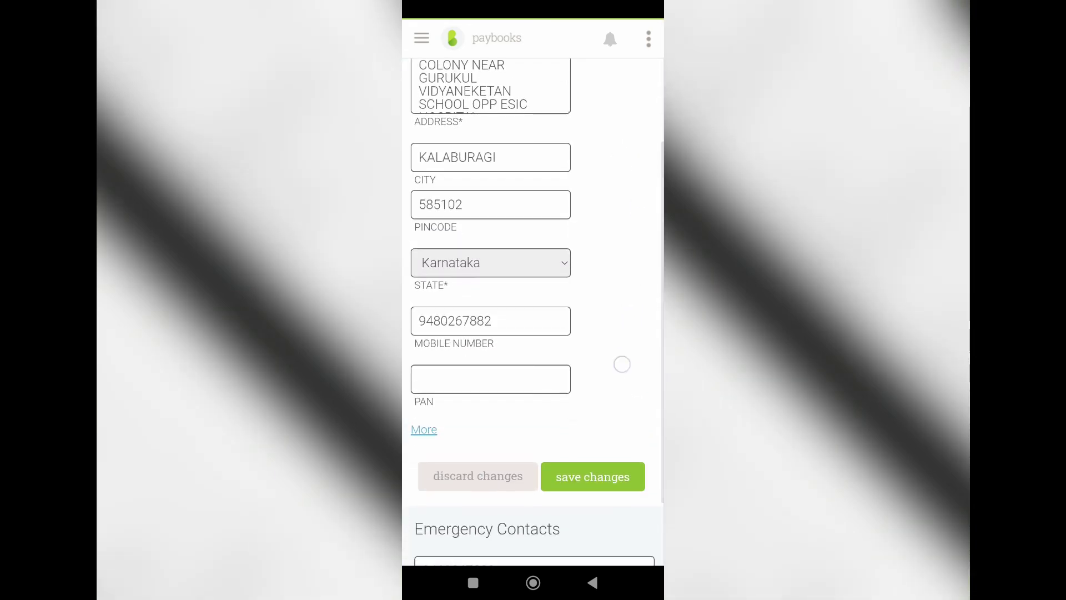
{"action": "left_click_drag", "start_coordinate": [622, 363], "coordinate": [623, 267]}
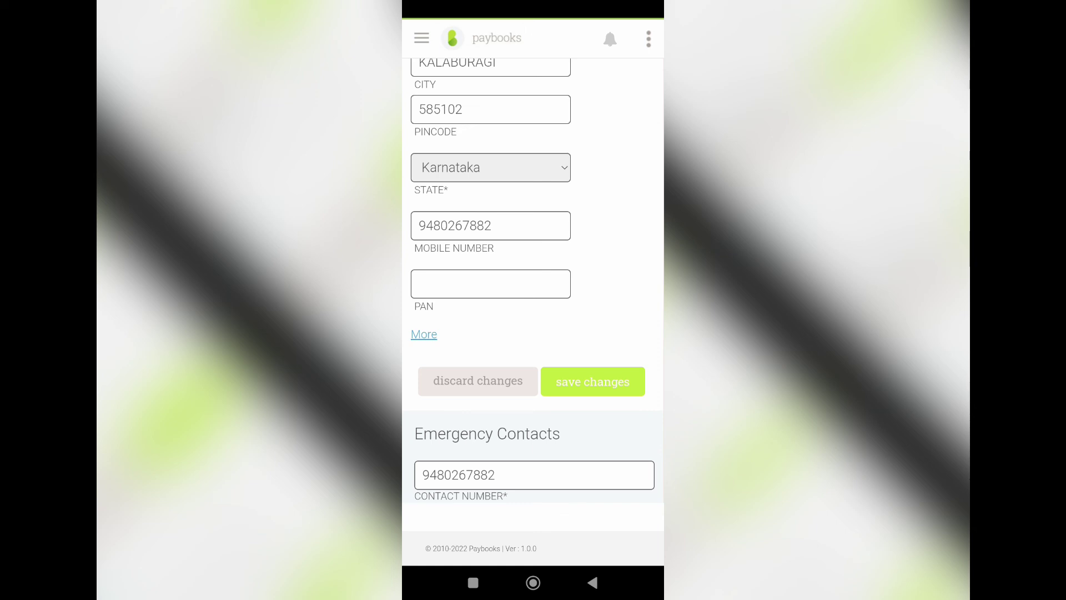
{"action": "left_click", "coordinate": [592, 583]}
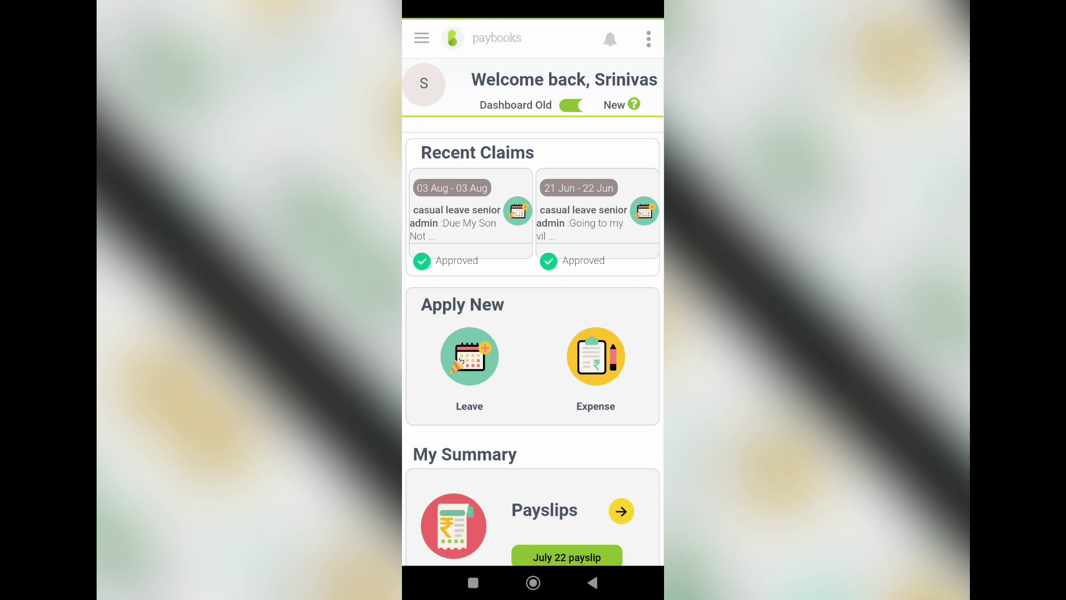
{"action": "left_click", "coordinate": [421, 37]}
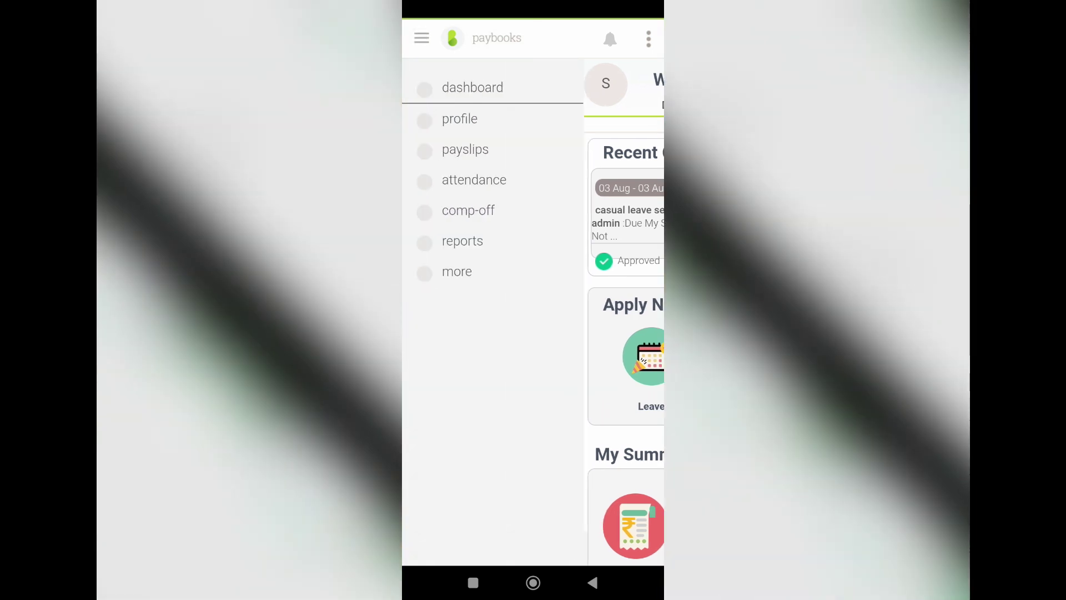
{"action": "left_click", "coordinate": [458, 119]}
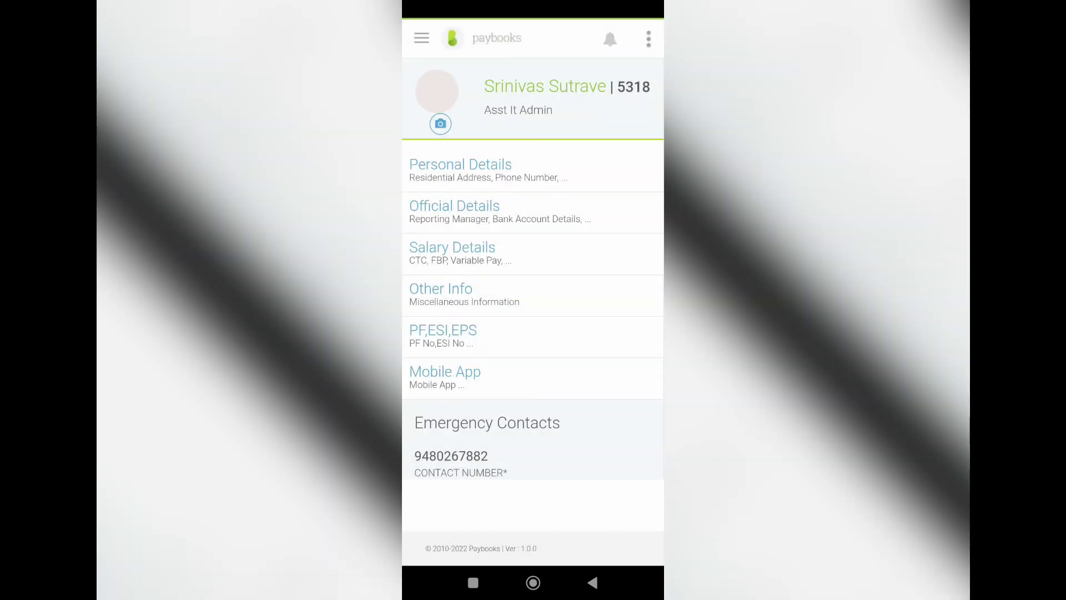
{"action": "left_click", "coordinate": [454, 212]}
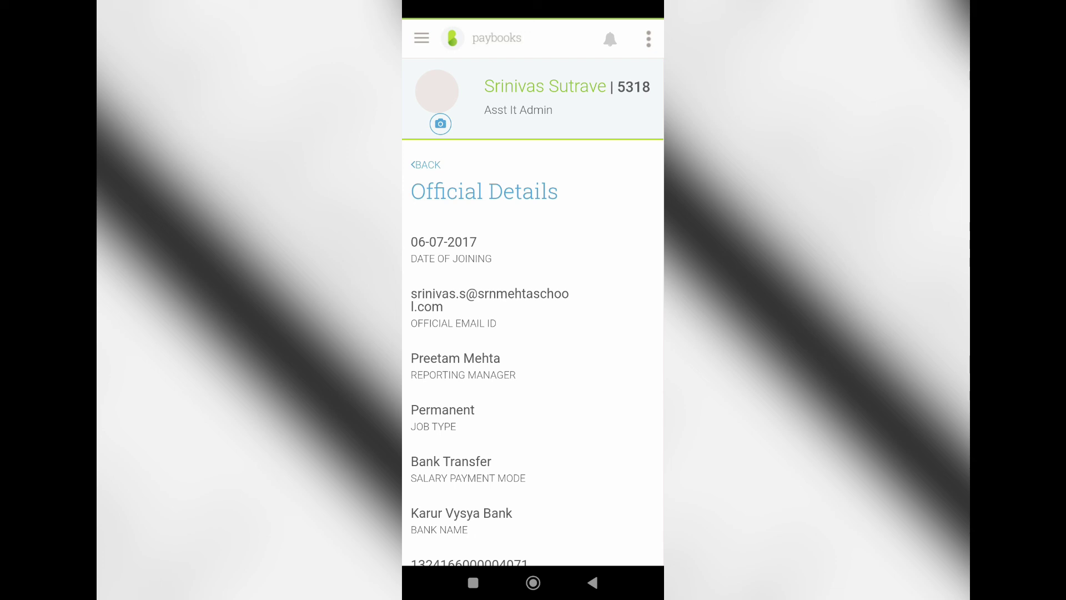
{"action": "scroll", "coordinate": [571, 517], "scroll_direction": "down", "scroll_amount": 5}
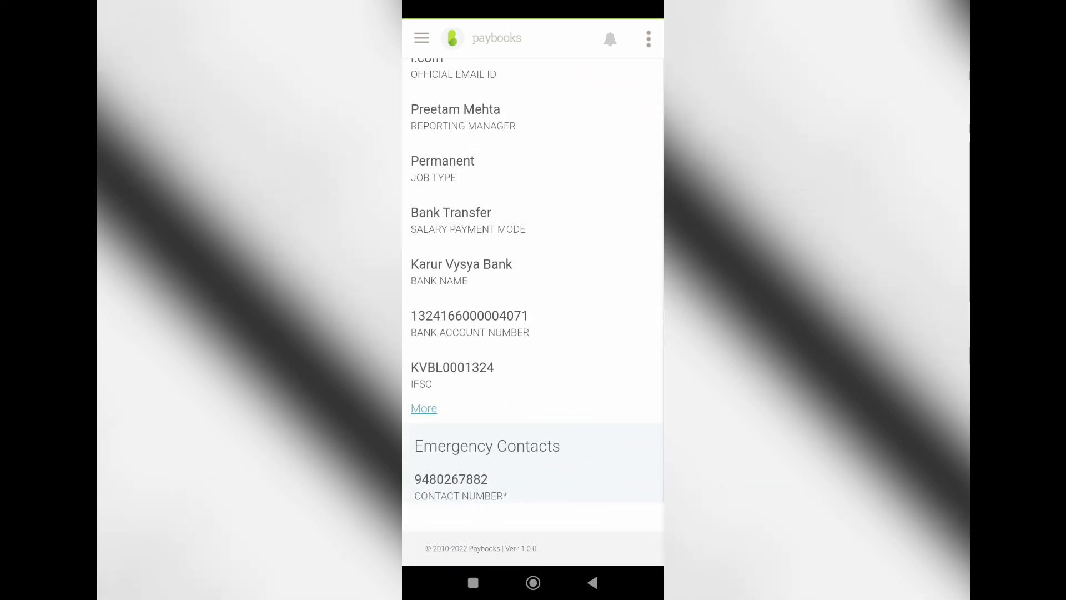
{"action": "left_click", "coordinate": [593, 582]}
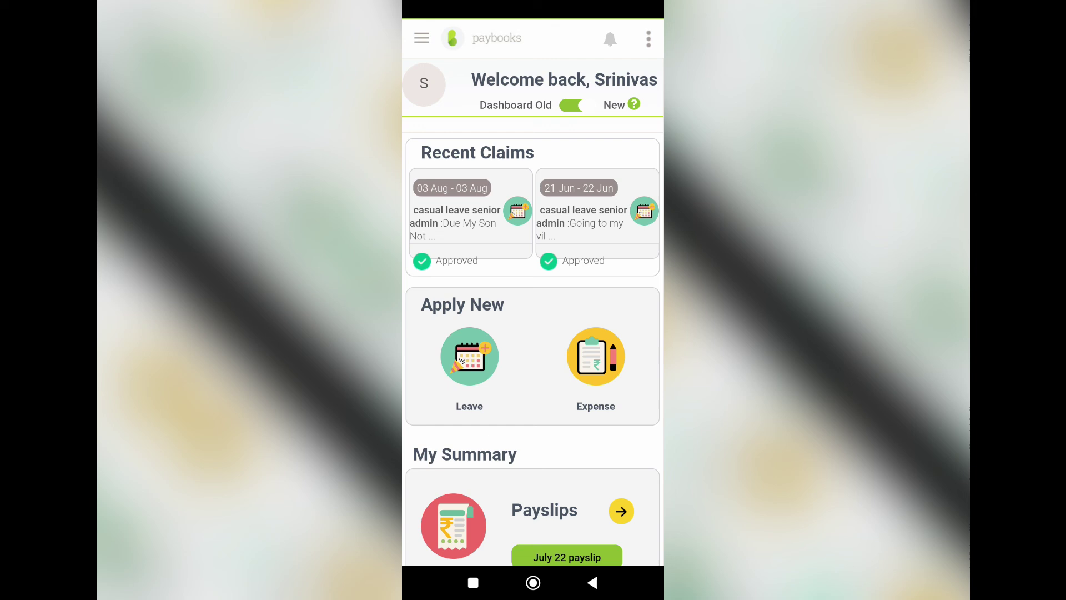